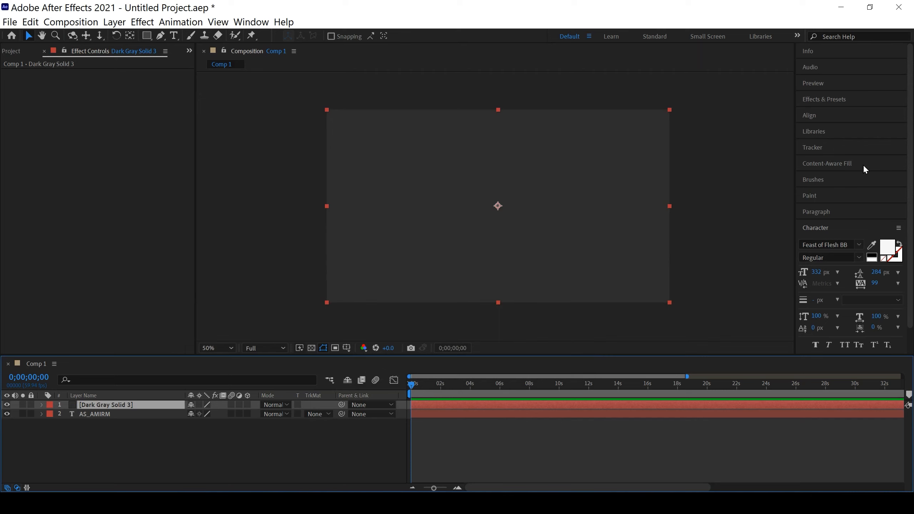
Find the Saber effect and apply it to the Dark Gray Solid 3 layer
left_click(823, 95)
left_click(824, 113)
type("saber")
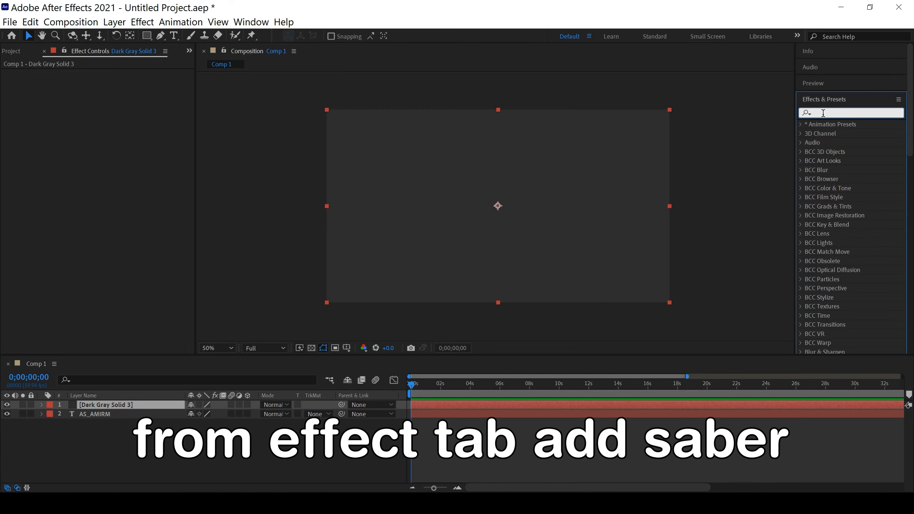
left_click_drag(829, 135, 427, 403)
left_click(282, 452)
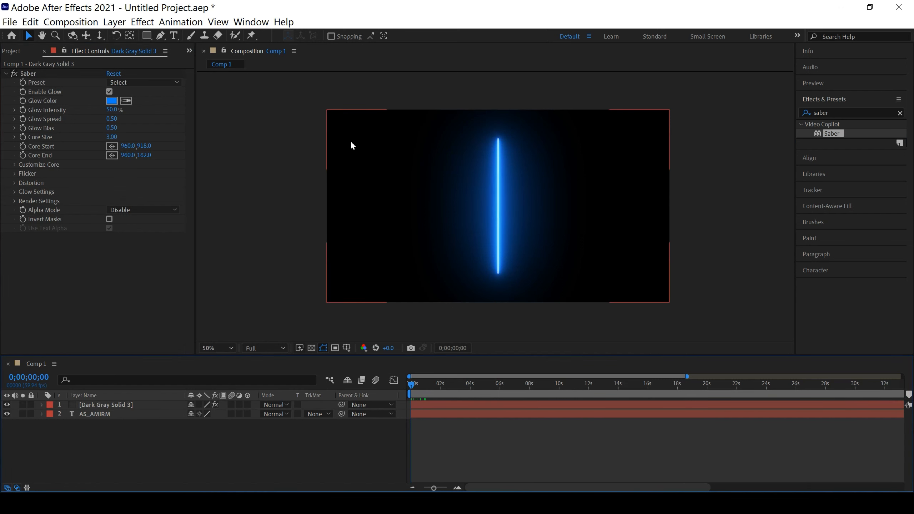
Change Saber's glow color to magenta-purple DA00FF
left_click(111, 101)
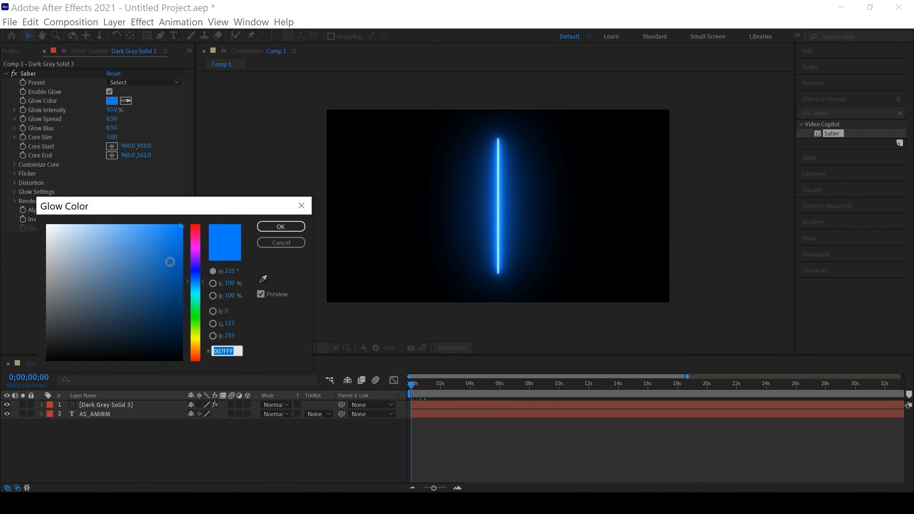
left_click(195, 251)
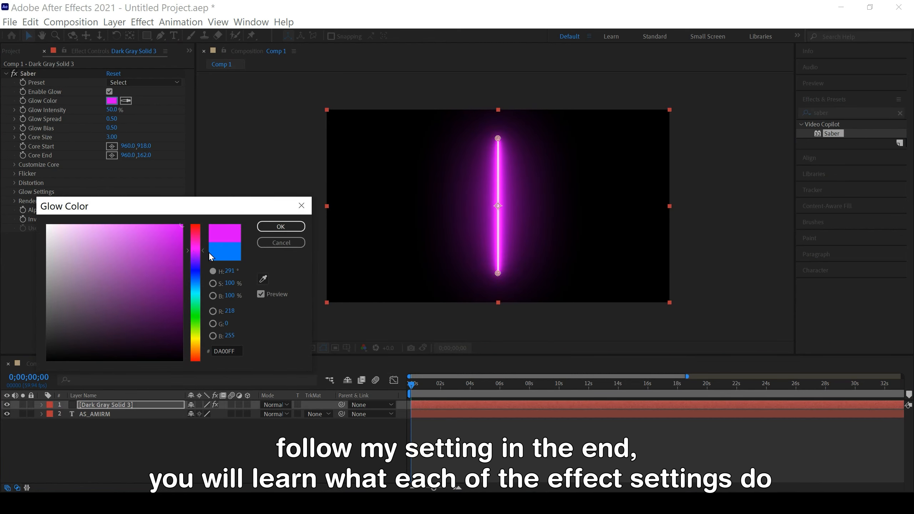
left_click(280, 227)
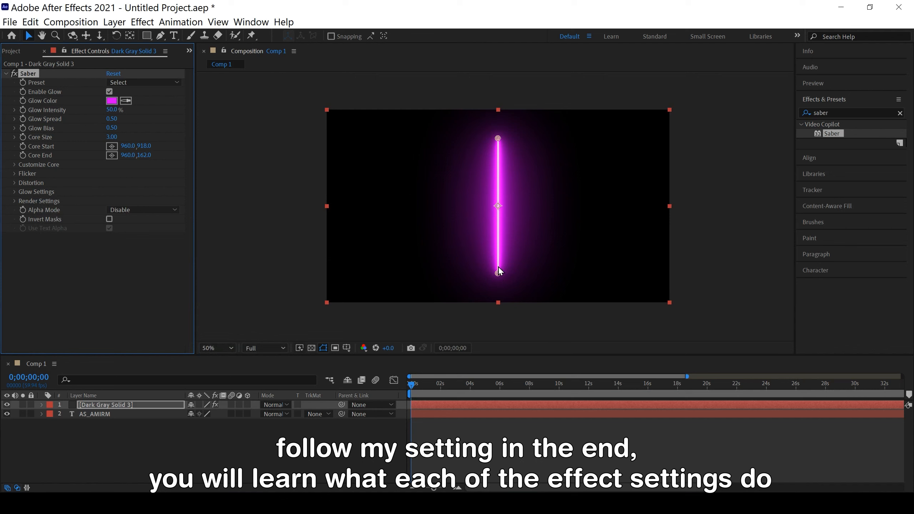
left_click(456, 464)
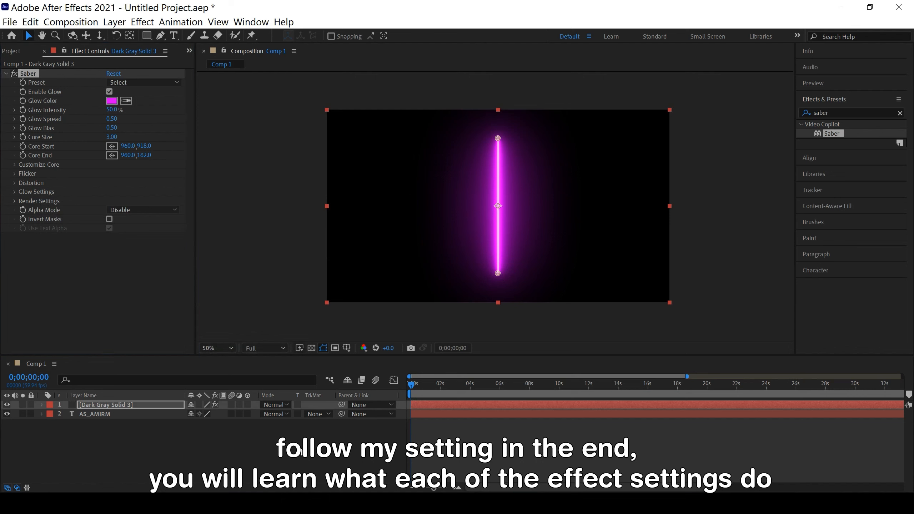
Set Saber's core type to Text Layer and use the composition's text layer as its source
left_click(14, 164)
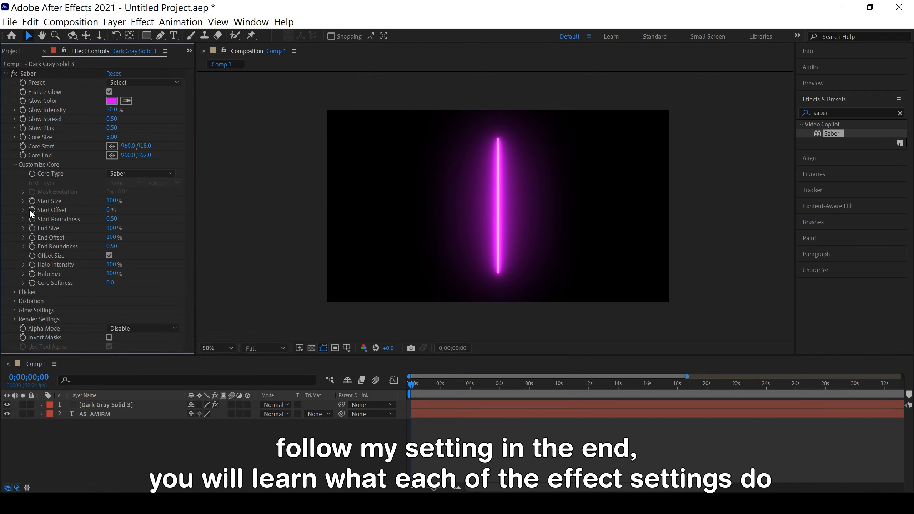
left_click(143, 174)
left_click(142, 214)
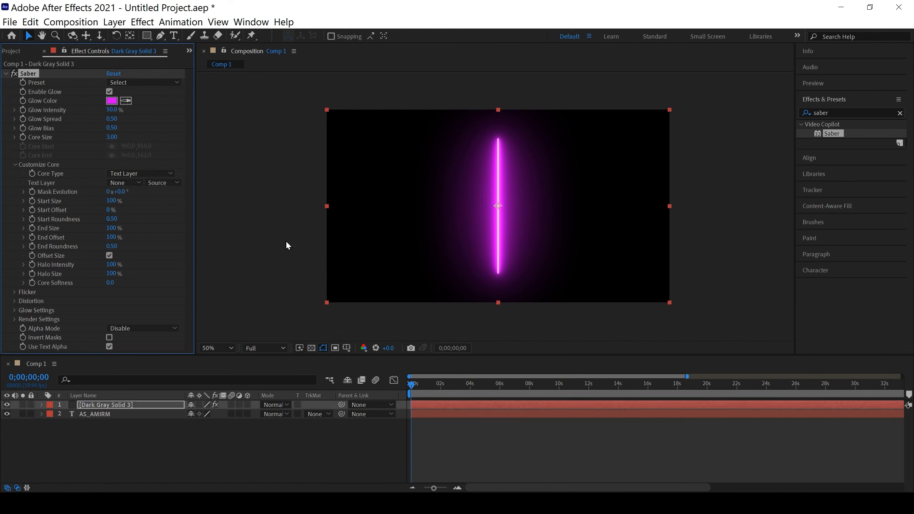
left_click(114, 183)
left_click(134, 227)
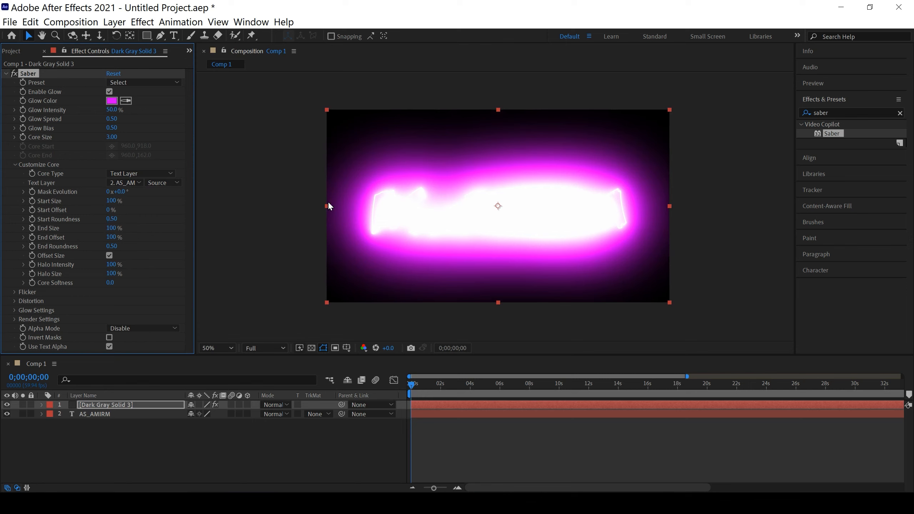
left_click(212, 443)
left_click(420, 386)
left_click_drag(423, 387, 361, 381)
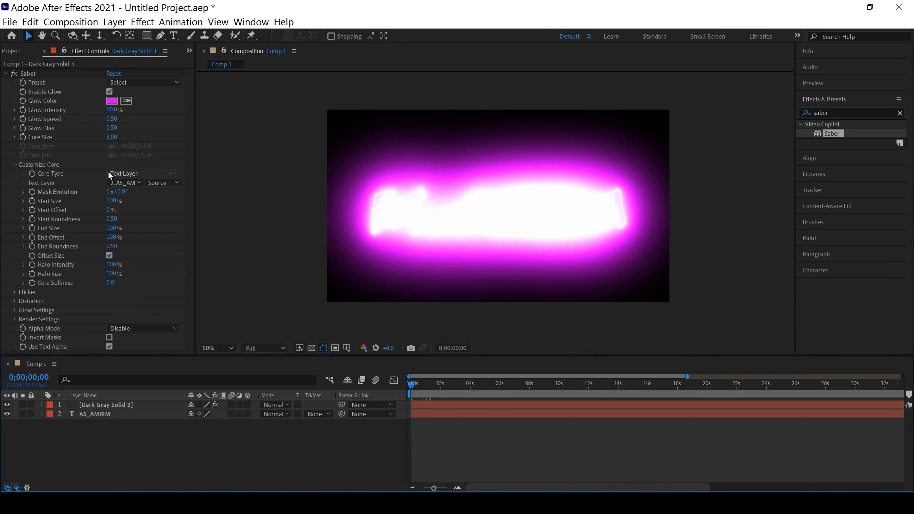
Set Saber's Glow Intensity to 9% with the preview at Third resolution, and return the preview to Full
left_click(261, 348)
left_click(262, 397)
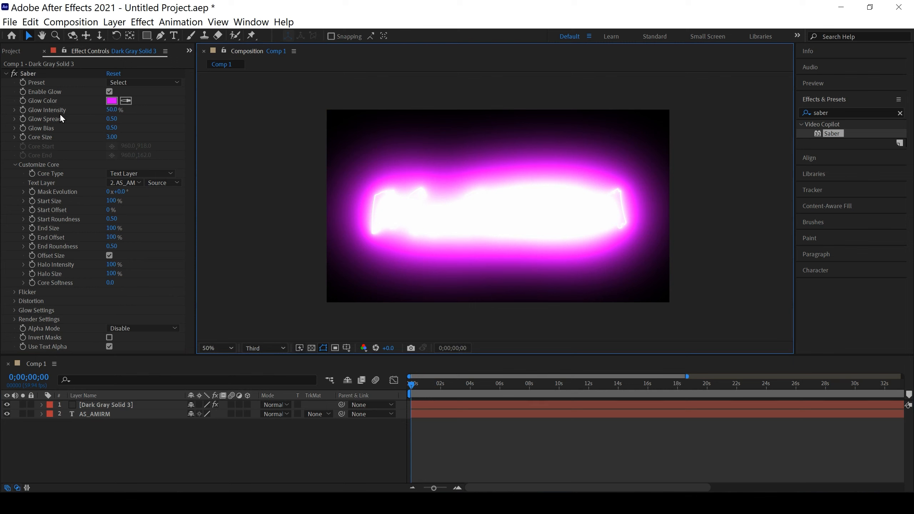
left_click_drag(110, 110, 96, 110)
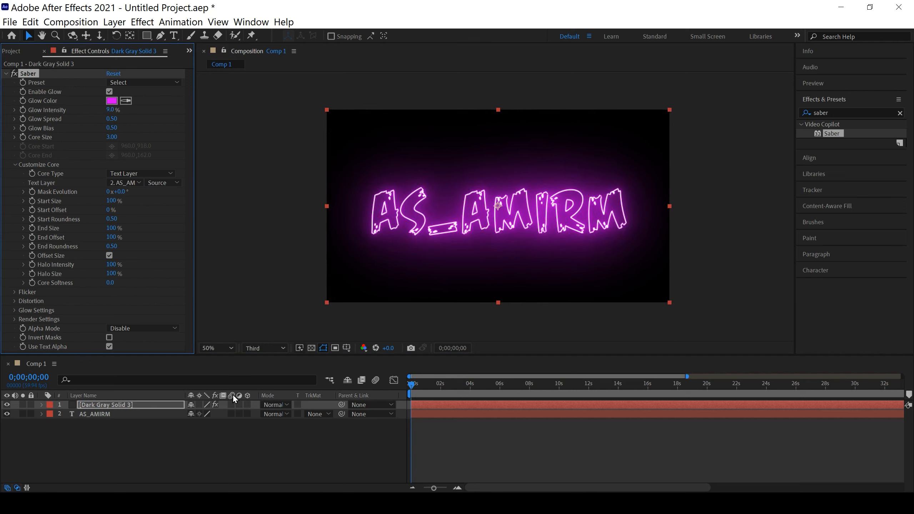
left_click(307, 435)
left_click(250, 345)
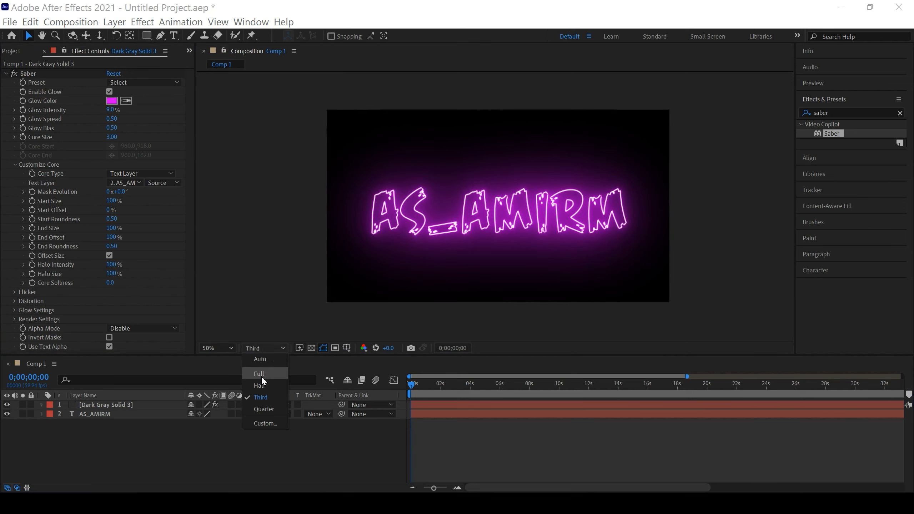
left_click(261, 376)
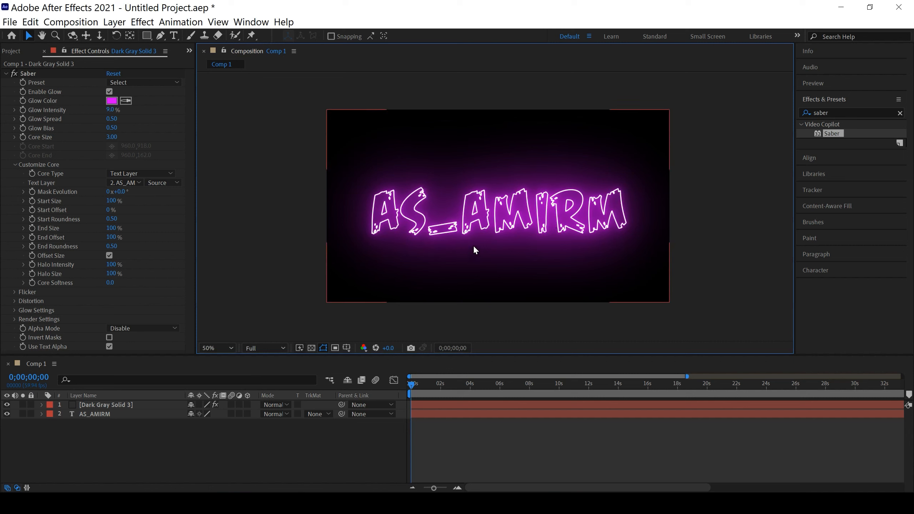
Set Saber's Glow Spread to 0.59, Glow Bias to 0.64 and Core Size to 2.60
left_click_drag(112, 119, 90, 128)
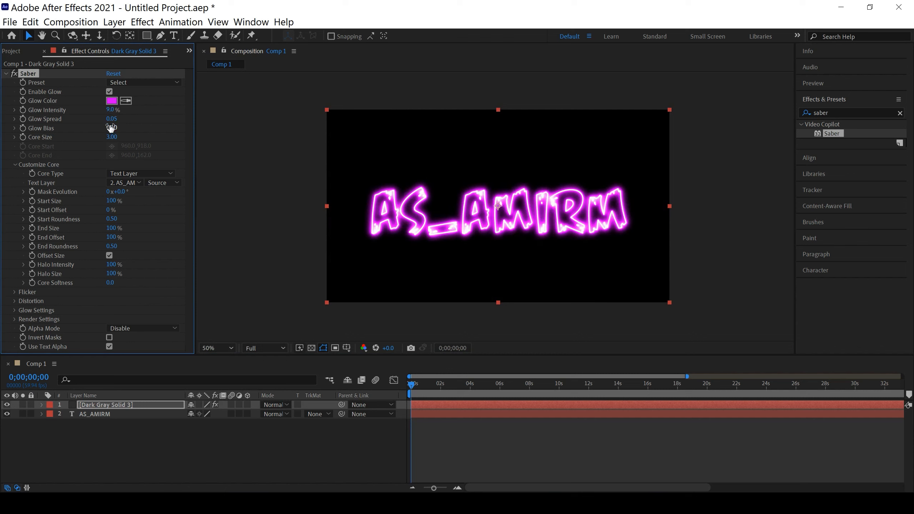
mouse_move(112, 125)
left_mouse_down()
mouse_move(177, 123)
mouse_move(103, 130)
mouse_move(162, 130)
mouse_move(109, 129)
mouse_move(119, 129)
left_mouse_up()
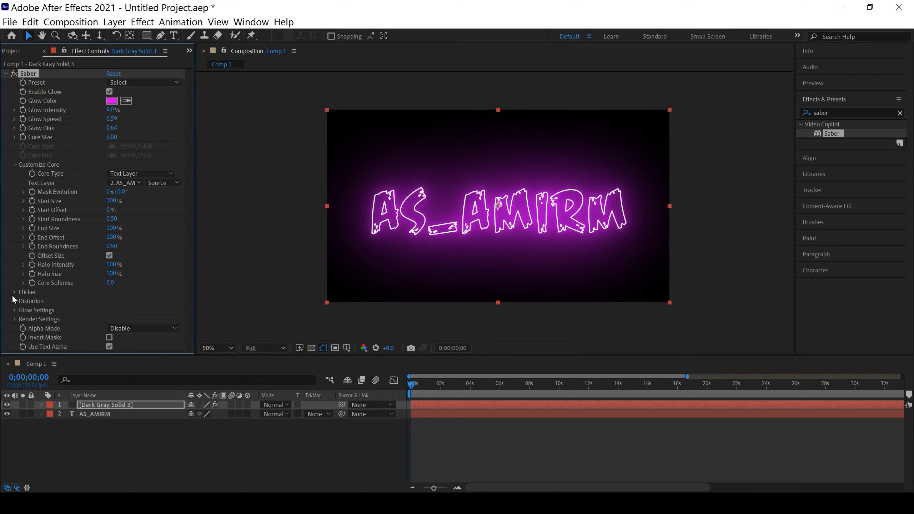
left_click(13, 164)
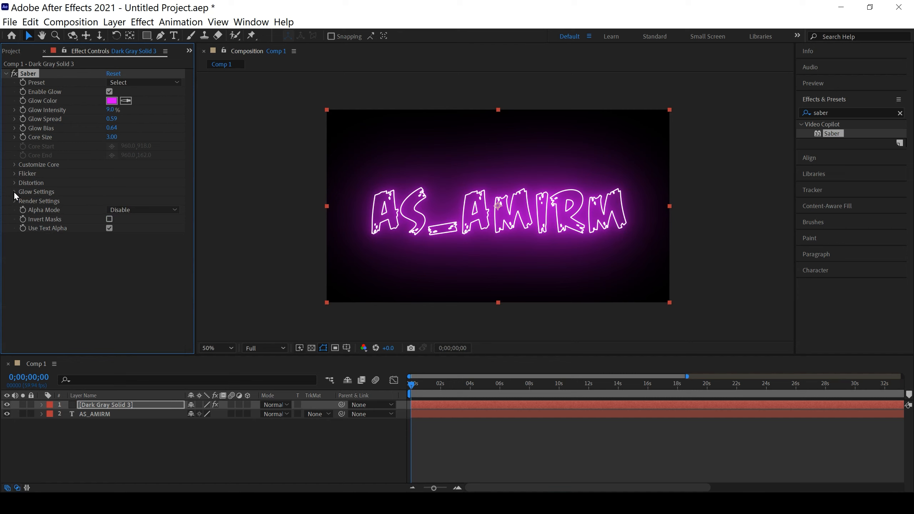
mouse_move(111, 137)
left_mouse_down()
mouse_move(146, 144)
mouse_move(111, 141)
left_mouse_up()
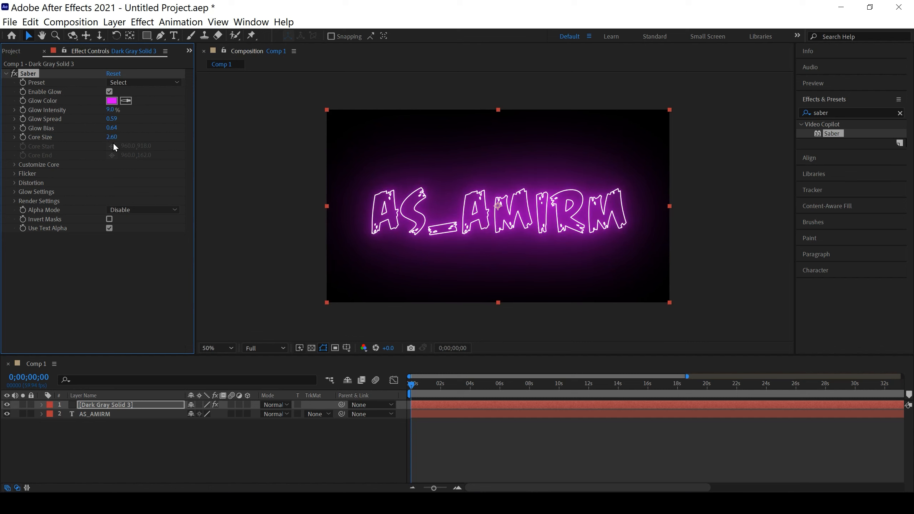
In Saber's glow settings, set Glow 1 Size to 121, Glow 2 Size to 29 and Glow 3 Size to 35
left_click(14, 190)
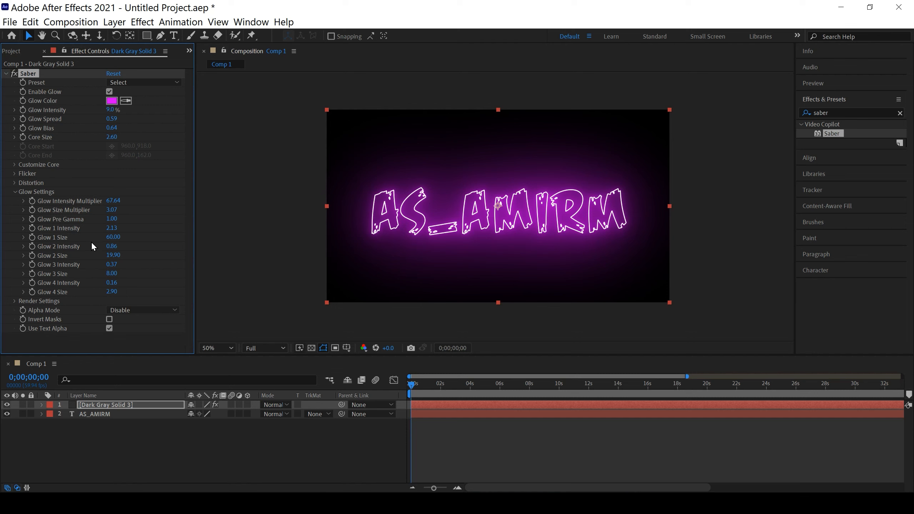
left_click_drag(113, 237, 372, 270)
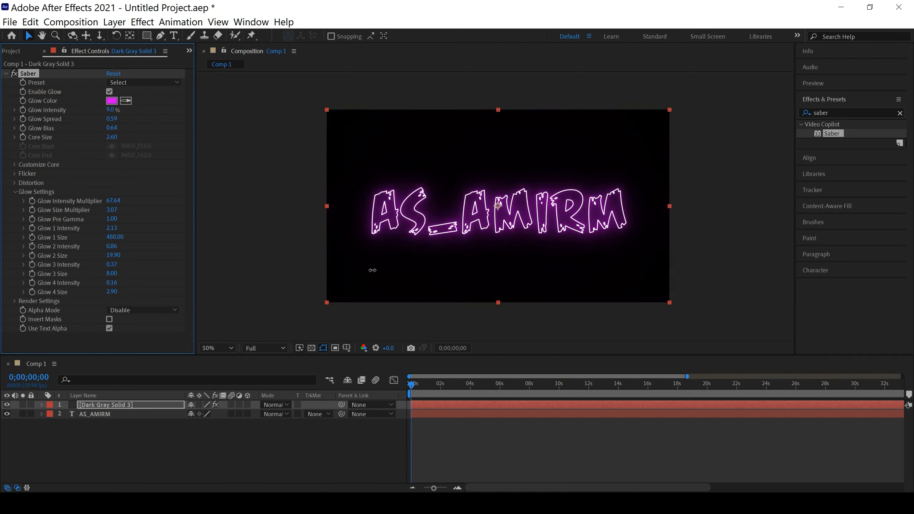
left_click_drag(115, 232, 173, 243)
mouse_move(111, 257)
left_mouse_down()
mouse_move(101, 259)
mouse_move(133, 260)
mouse_move(119, 260)
left_mouse_up()
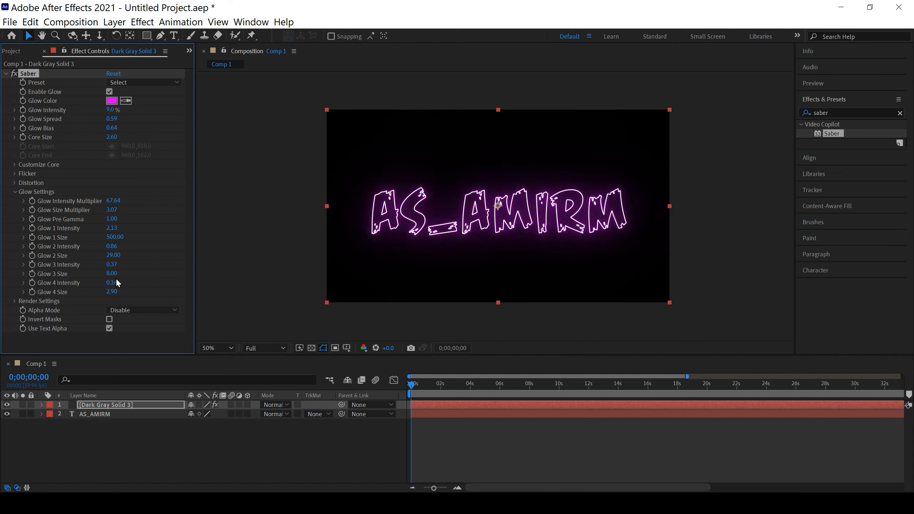
left_click_drag(116, 274, 131, 277)
left_click_drag(115, 237, 13, 243)
left_click_drag(108, 240, 36, 243)
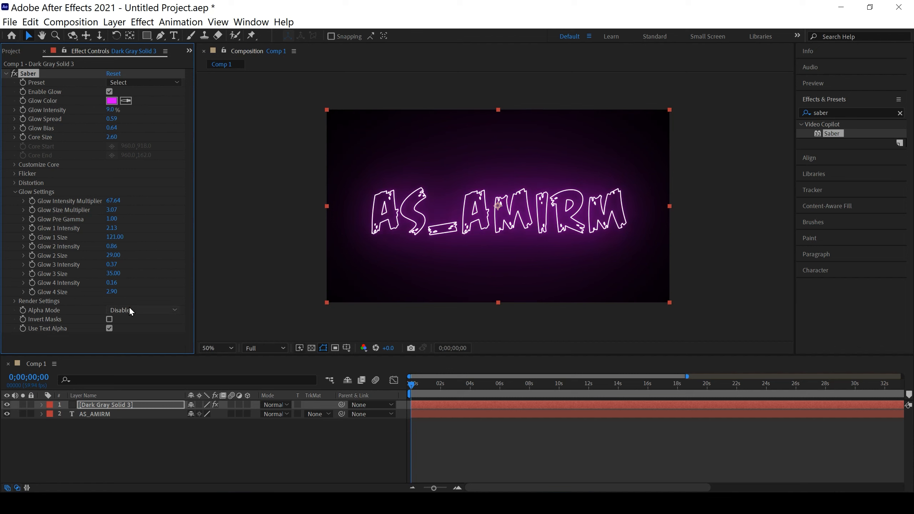
left_click(237, 439)
left_click_drag(405, 383, 381, 389)
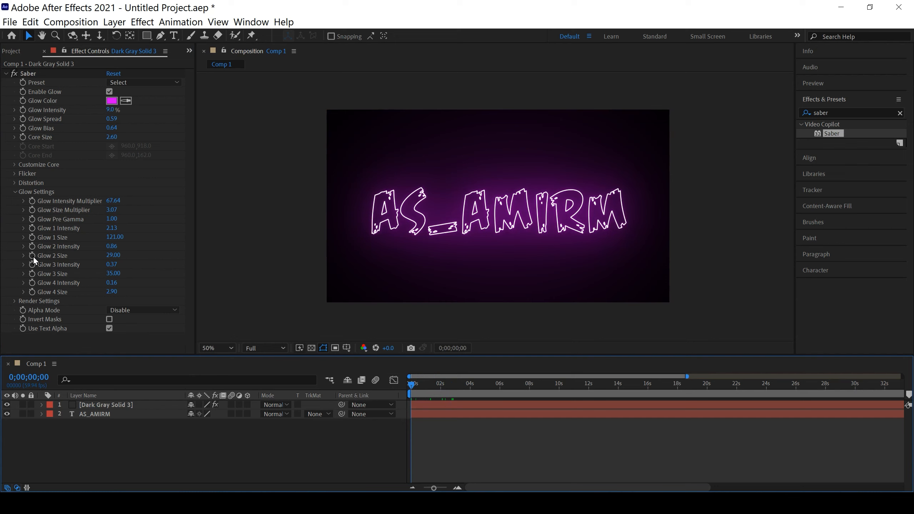
Raise Saber's Glow Intensity to 14% and expand the core customization settings
left_click(15, 192)
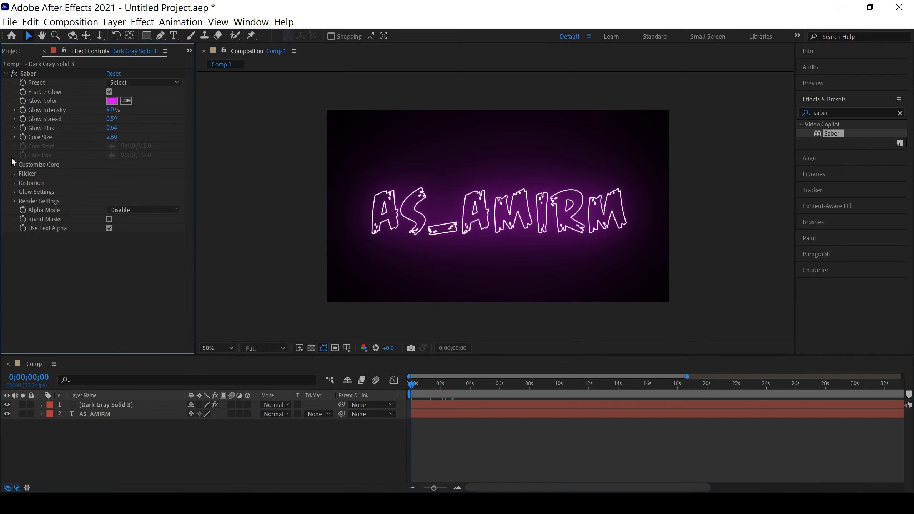
left_click(16, 166)
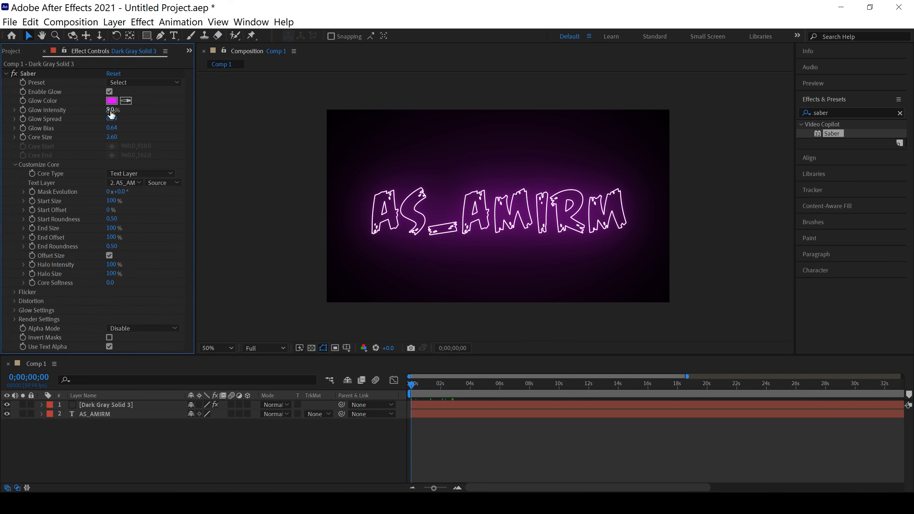
left_click_drag(111, 111, 120, 117)
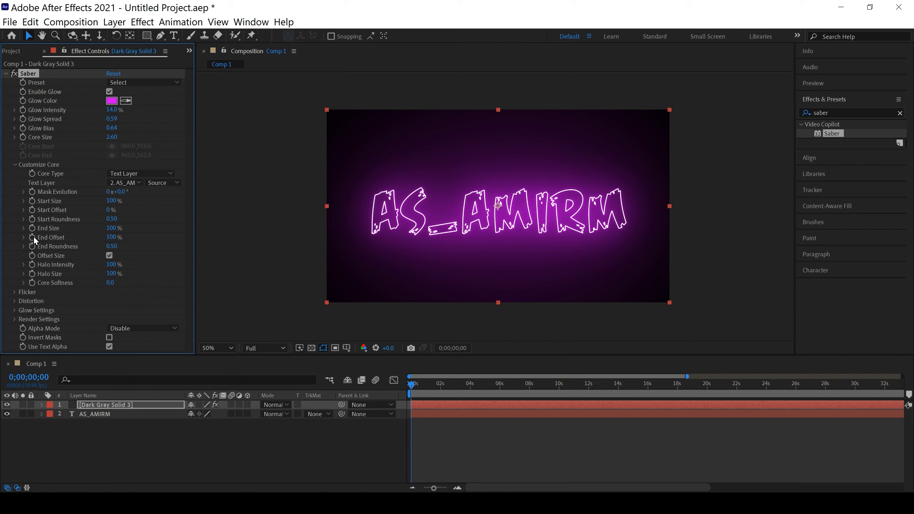
Keyframe Saber's End Offset from 0% at the composition start to 100% at 0;00;04;29
left_click_drag(110, 237, 3, 244)
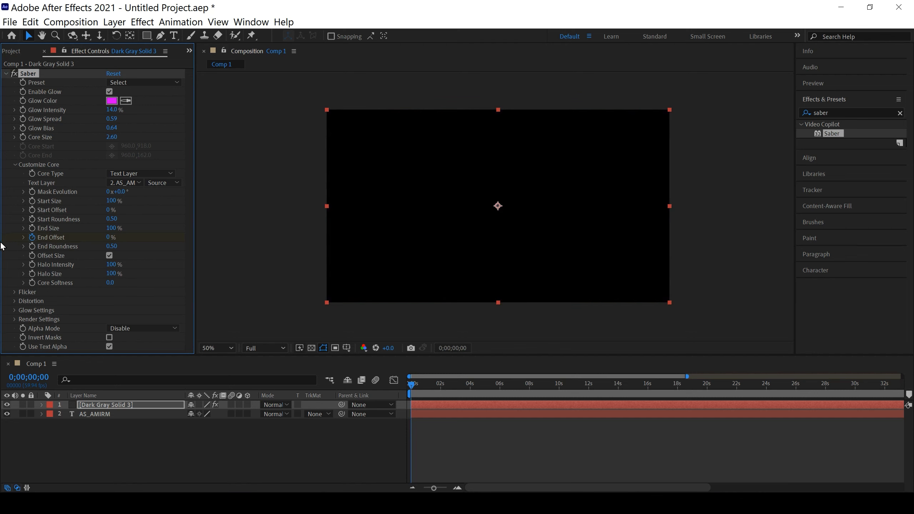
left_click_drag(412, 383, 480, 388)
left_click_drag(109, 238, 330, 253)
left_click(307, 442)
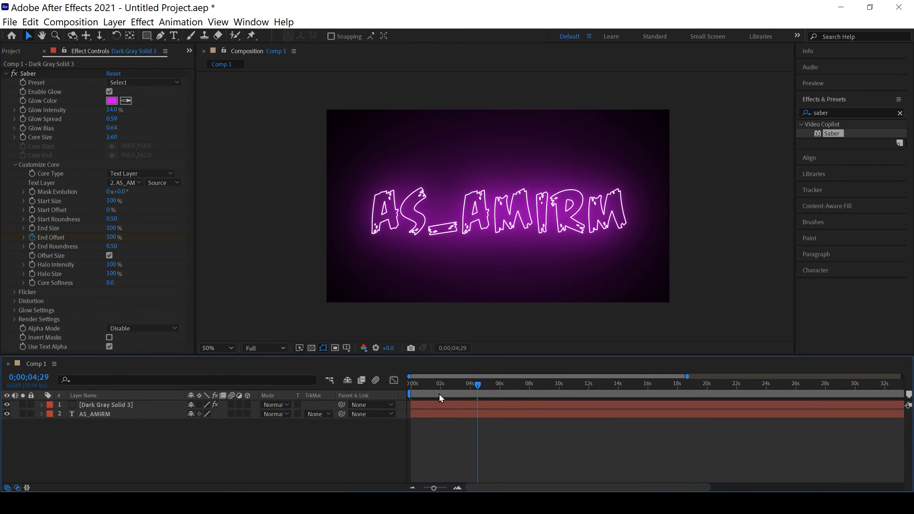
Reduce the preview resolution to Third and play the text reveal animation from the start
left_click_drag(477, 387, 365, 394)
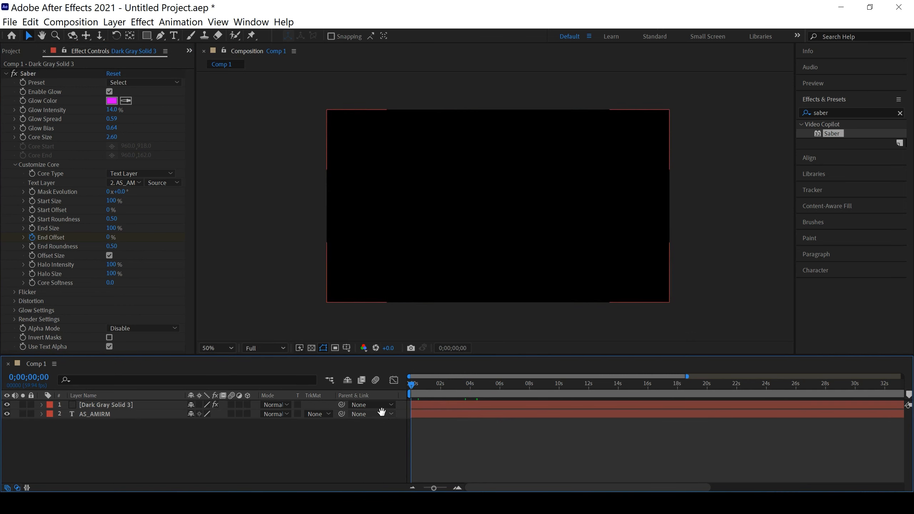
key("space")
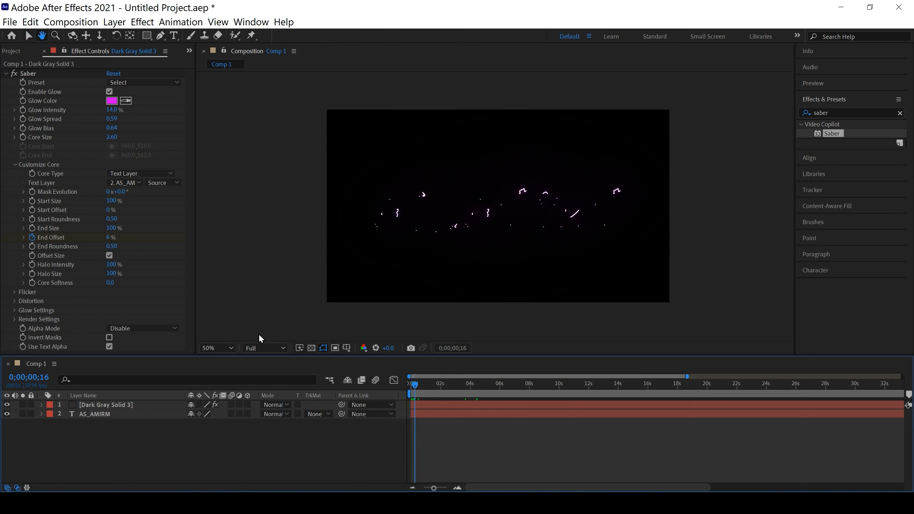
left_click(264, 351)
left_click(260, 385)
left_click(271, 351)
left_click(260, 397)
left_click_drag(416, 386, 377, 400)
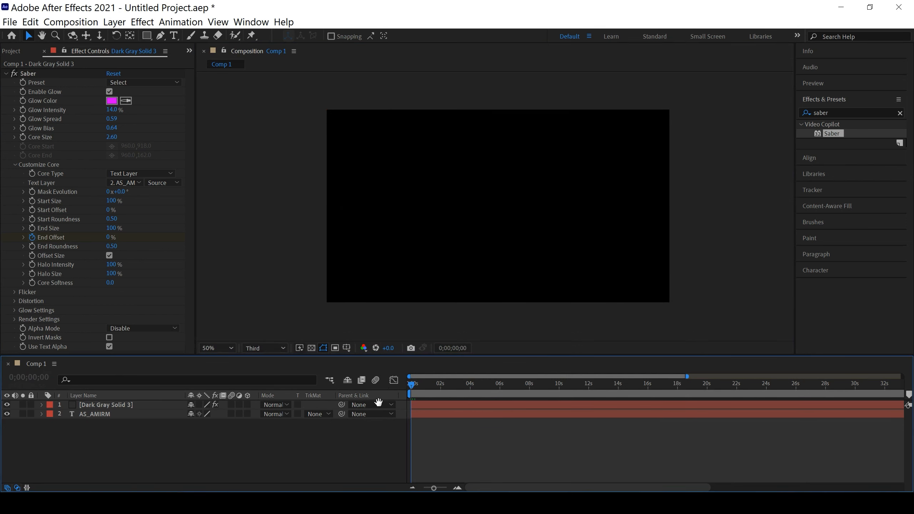
key("space")
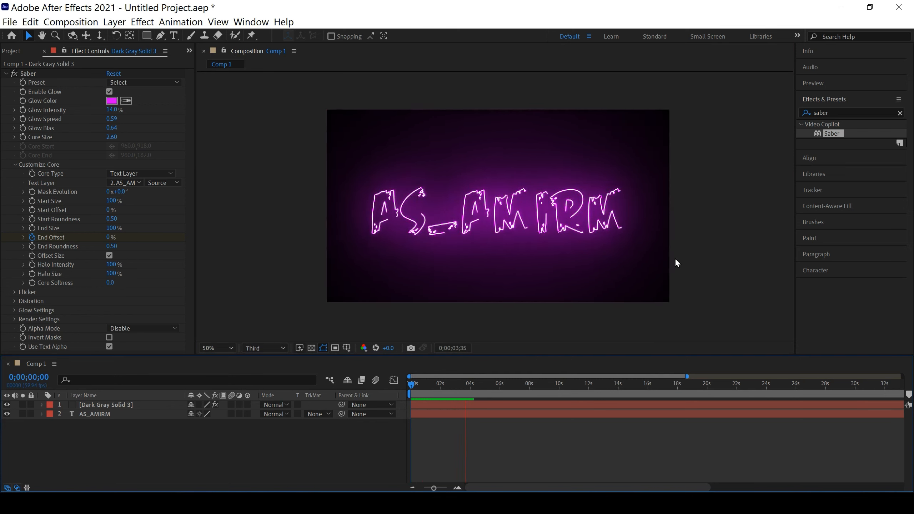
Scrub through the reveal to 0;00;01;18 and set Saber's Mask Evolution to 1x+332°
mouse_move(511, 384)
left_mouse_down()
mouse_move(406, 393)
mouse_move(485, 392)
mouse_move(430, 393)
mouse_move(478, 395)
left_mouse_up()
left_click_drag(471, 397, 478, 397)
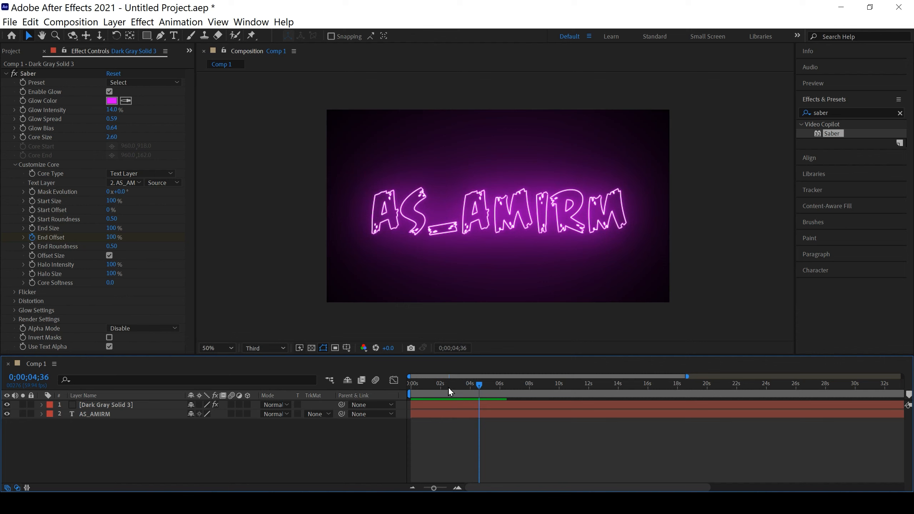
left_click_drag(479, 390, 428, 388)
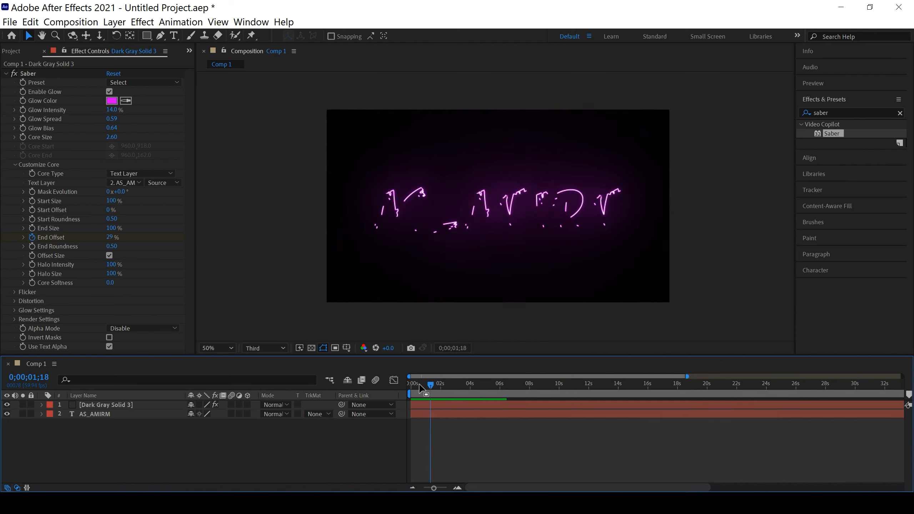
left_click_drag(122, 194, 506, 205)
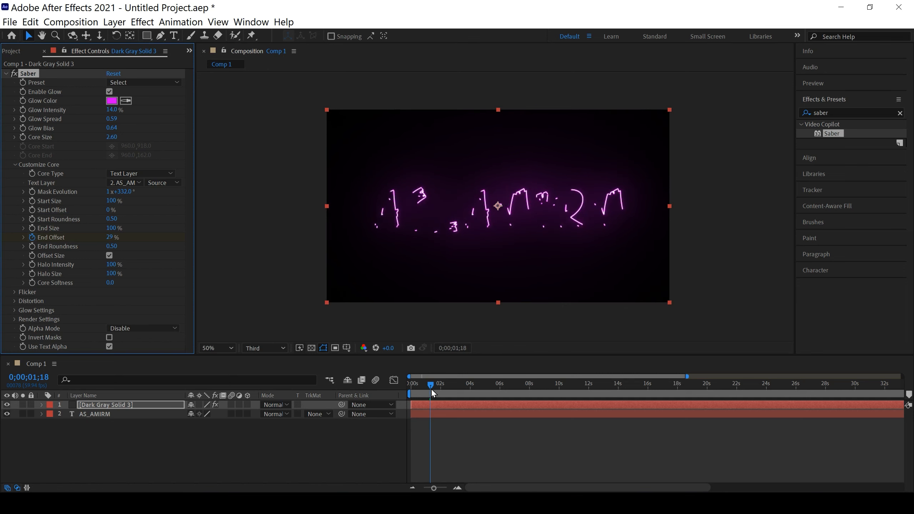
Play the neon text reveal from the start of the composition
left_click_drag(431, 389, 407, 387)
key("space")
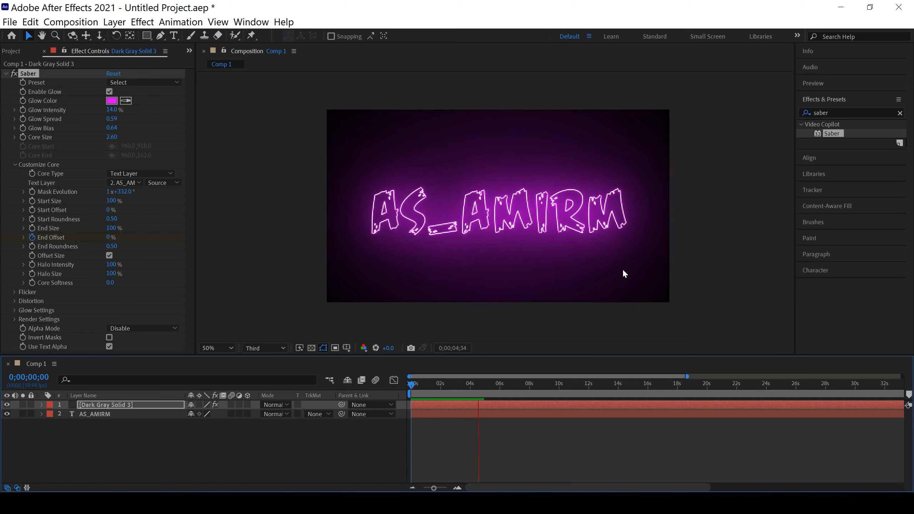
key("space")
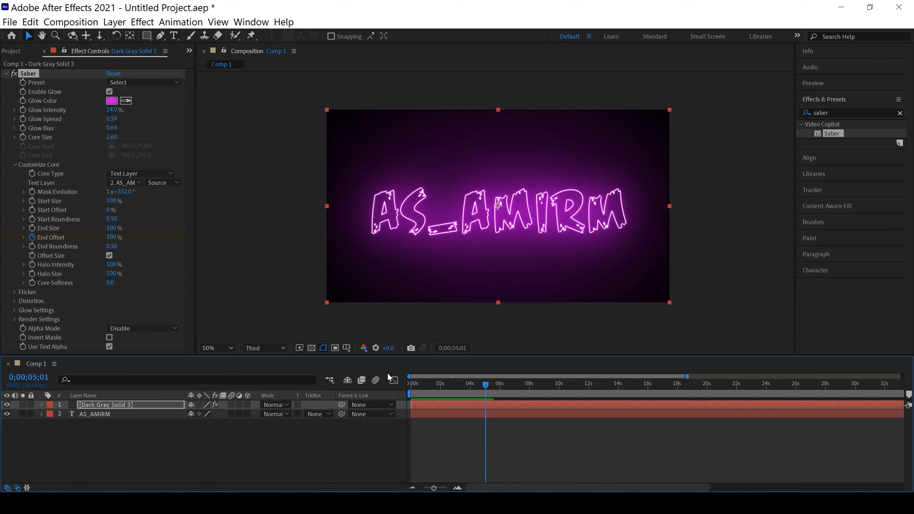
Try lowering Saber's Start Size to 30% during the reveal at 0;00;01;25, and undo the change
left_click_drag(480, 382, 433, 383)
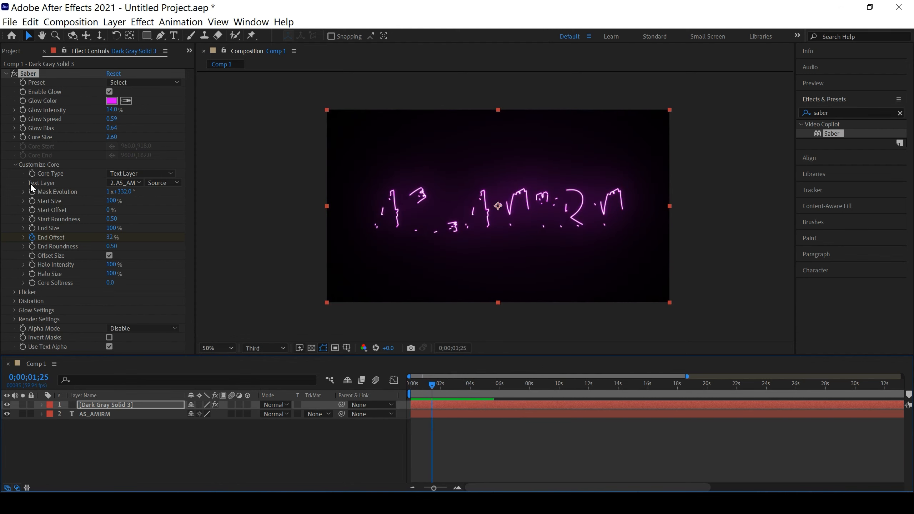
left_click_drag(113, 203, 268, 226)
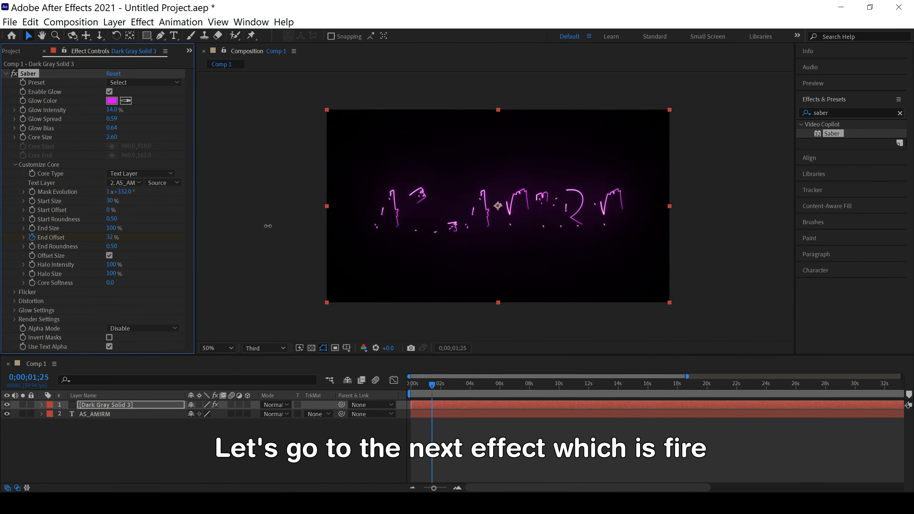
key("ctrl+z")
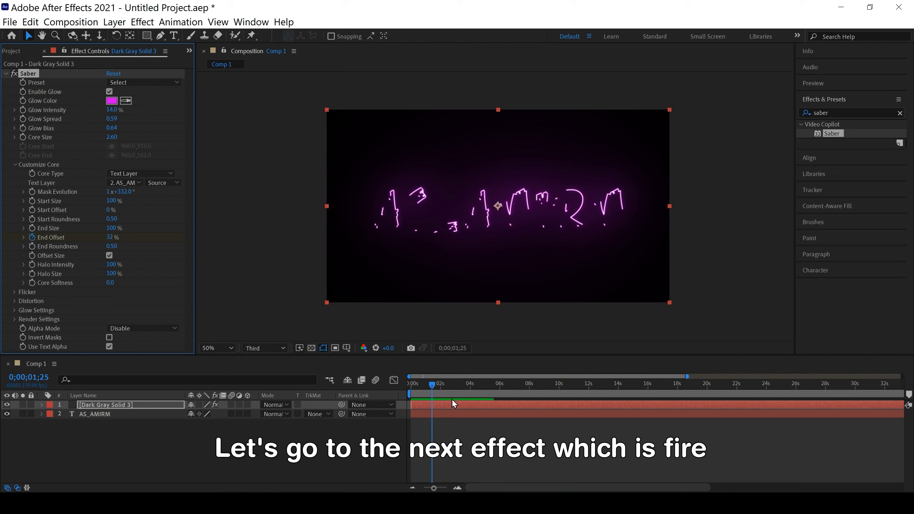
At 0;00;04;38, apply Saber's Fire preset and set its Glow Intensity to 14%
left_click_drag(432, 384, 480, 387)
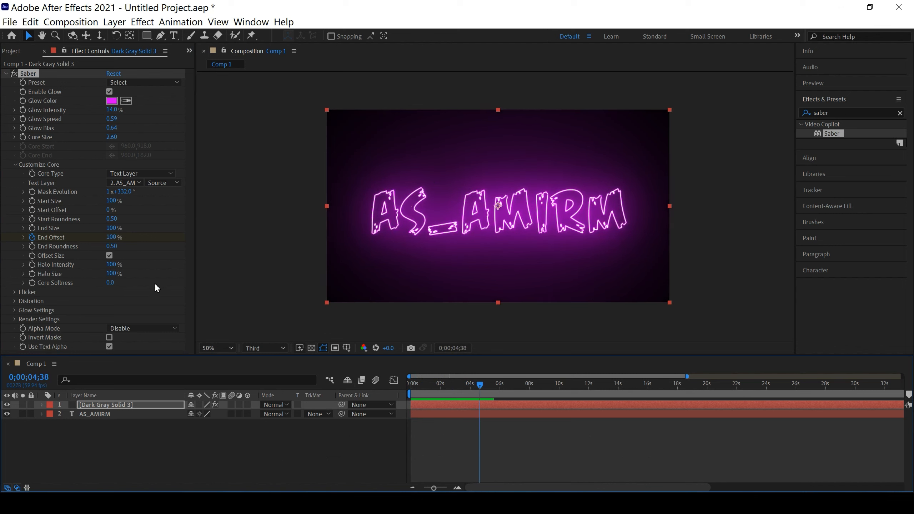
left_click(137, 85)
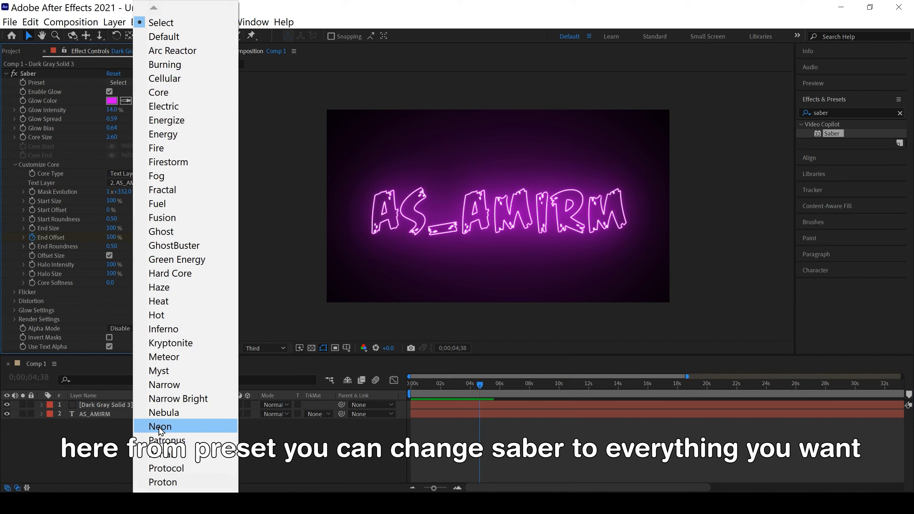
left_click(165, 147)
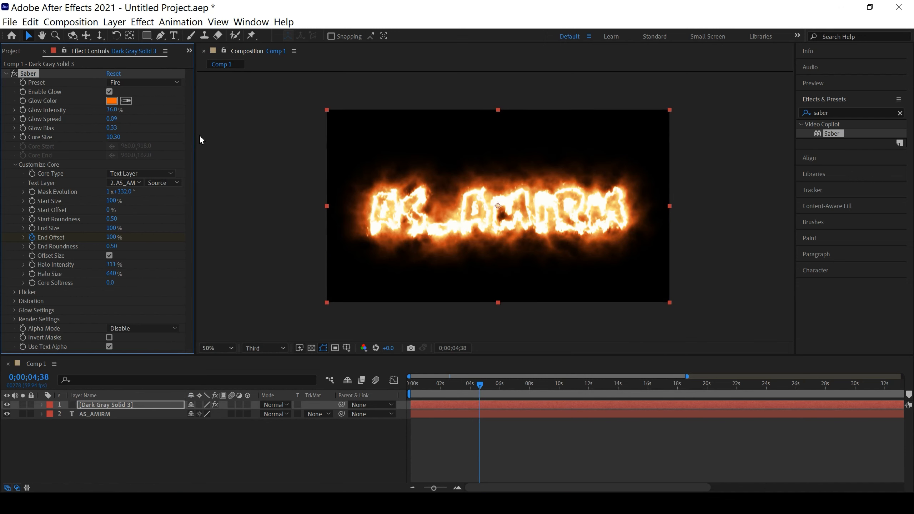
left_click_drag(115, 112, 107, 123)
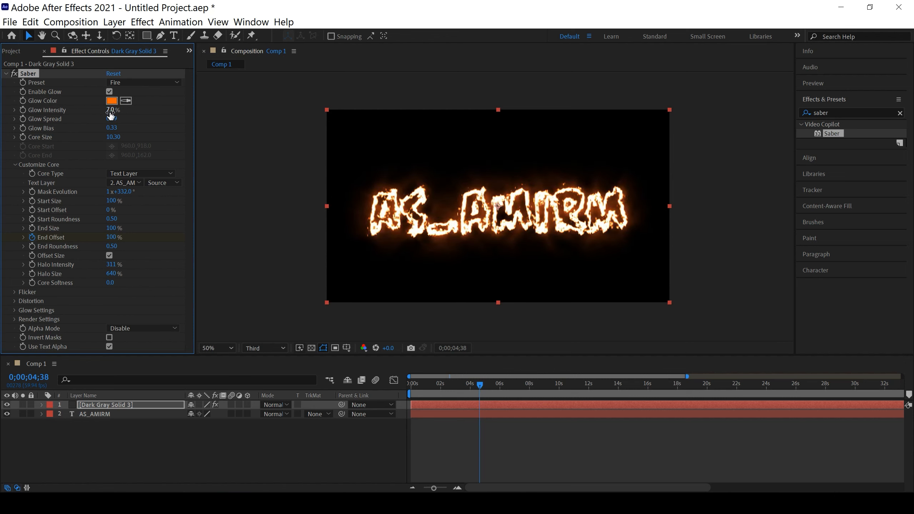
left_click_drag(110, 110, 113, 110)
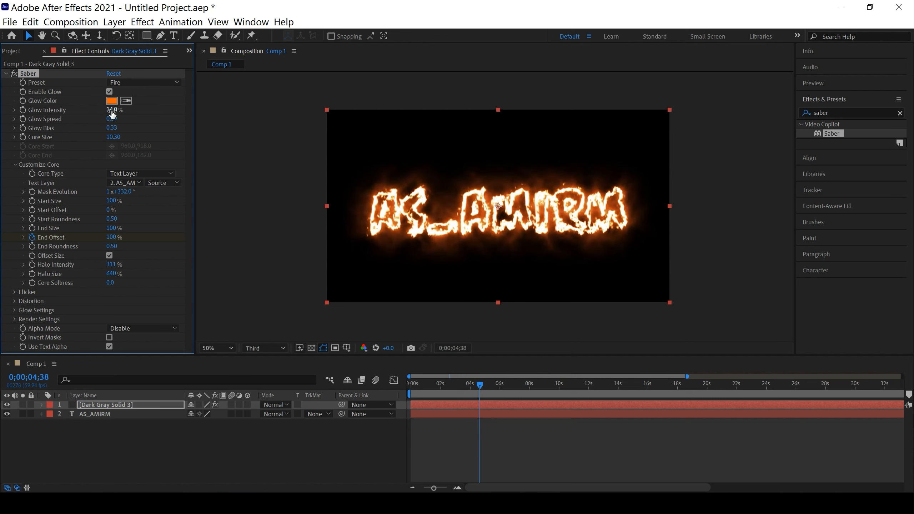
Preview the frame at 0;00;03;59 in Full resolution and reduce Saber's Core Size to 2.80
mouse_move(480, 386)
left_mouse_down()
mouse_move(455, 386)
mouse_move(469, 388)
left_mouse_up()
left_click(264, 348)
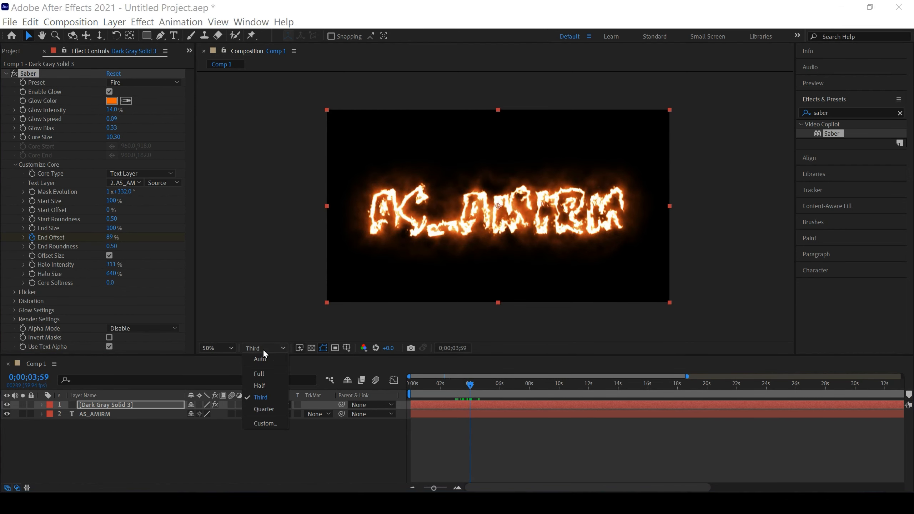
left_click(262, 374)
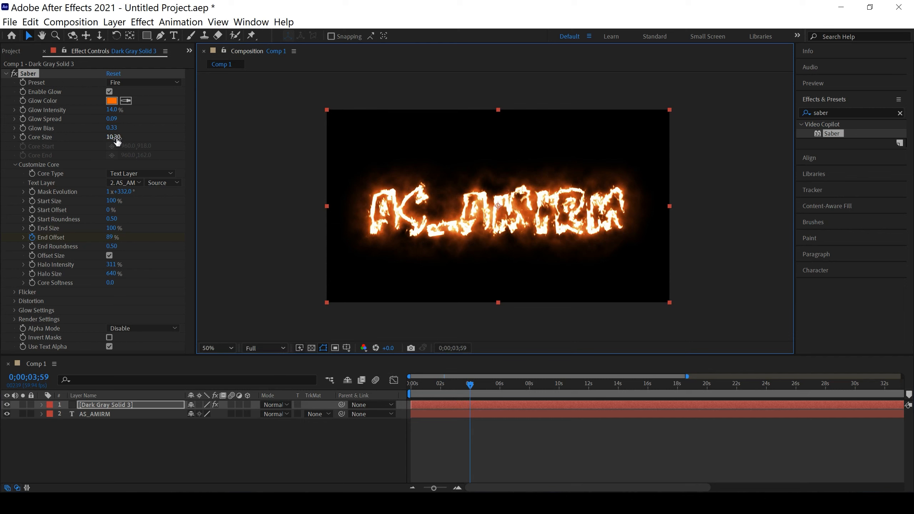
left_click_drag(117, 142, 64, 152)
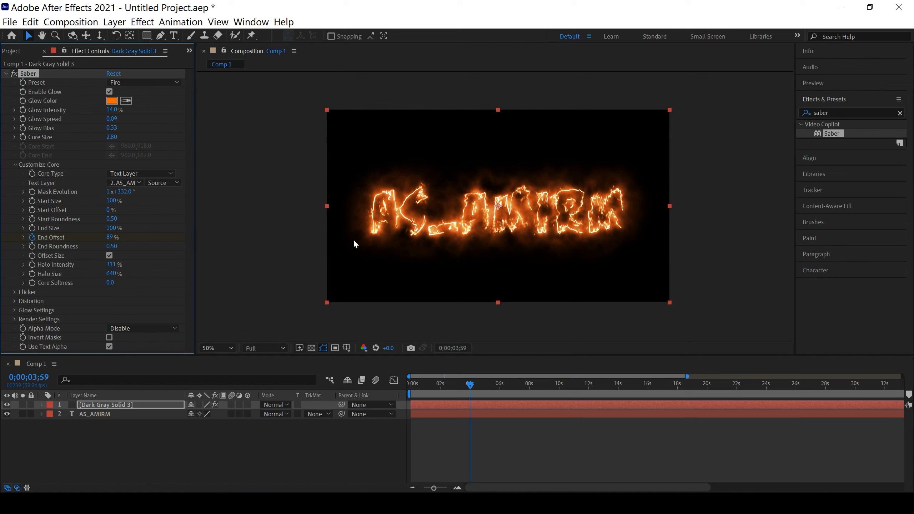
Set Saber's Glow Bias to 0.64, Glow Spread to 0.41, Glow Intensity to 19% and Core Size to 3.00
mouse_move(112, 128)
left_mouse_down()
mouse_move(144, 130)
mouse_move(128, 130)
left_mouse_up()
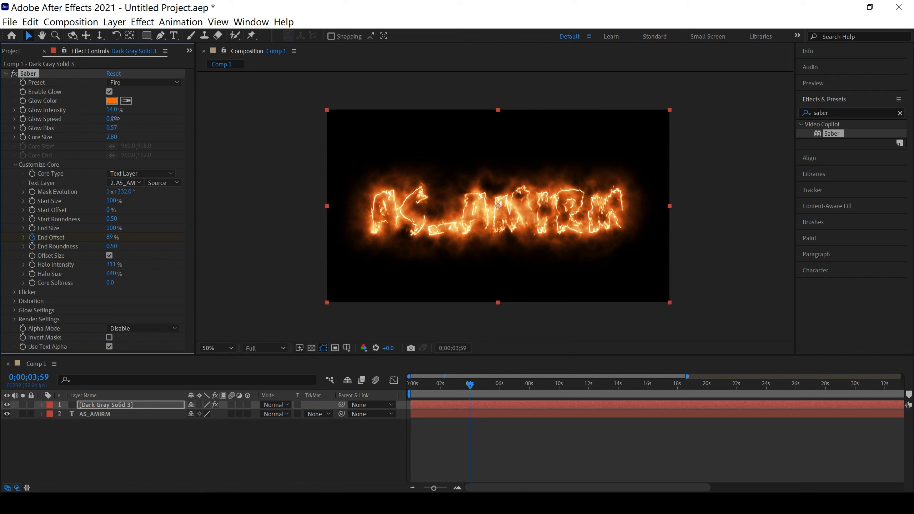
left_click_drag(119, 119, 133, 119)
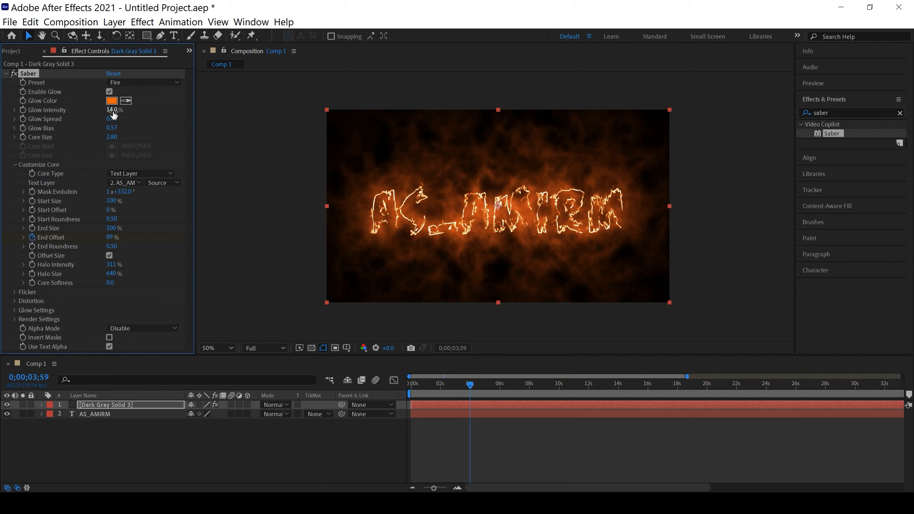
left_click_drag(112, 110, 114, 110)
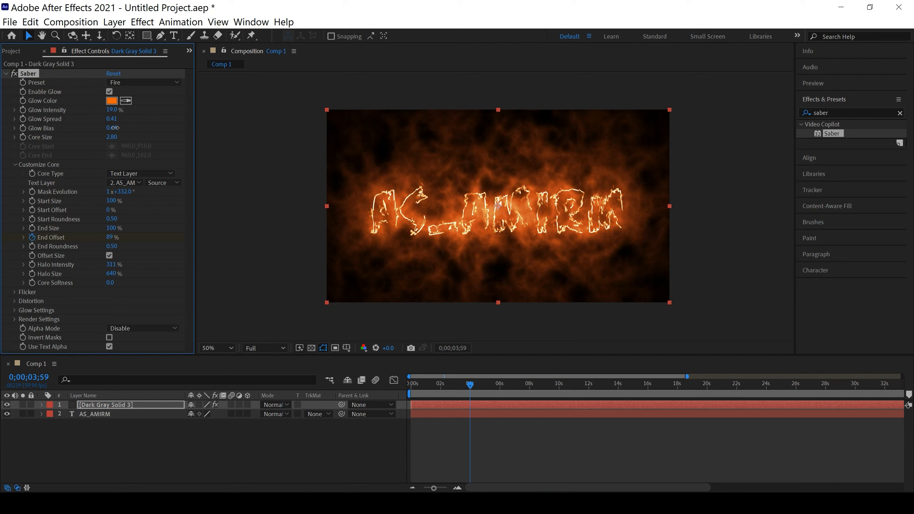
mouse_move(114, 137)
left_mouse_down()
mouse_move(102, 140)
mouse_move(115, 139)
left_mouse_up()
Reduce the preview resolution to Third and play the fire text reveal from the start
left_click(273, 452)
left_click(268, 347)
left_click(266, 400)
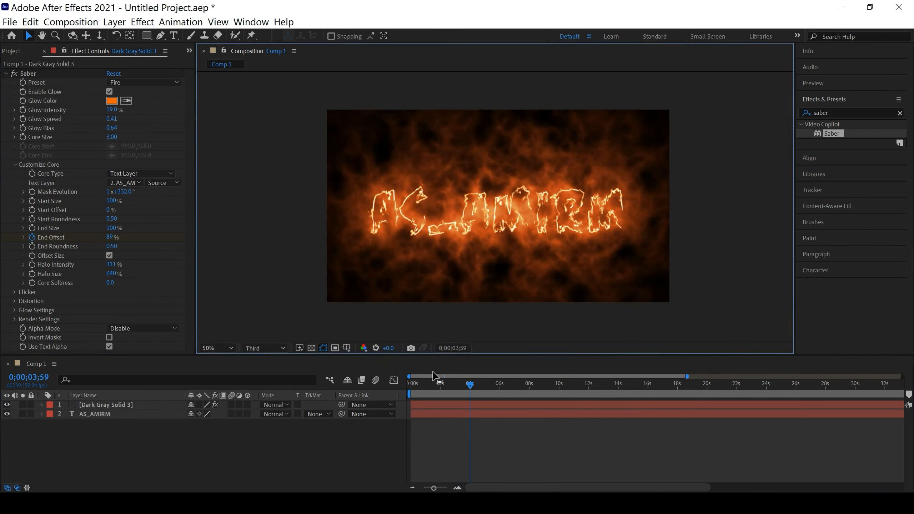
left_click_drag(469, 384, 405, 391)
key("space")
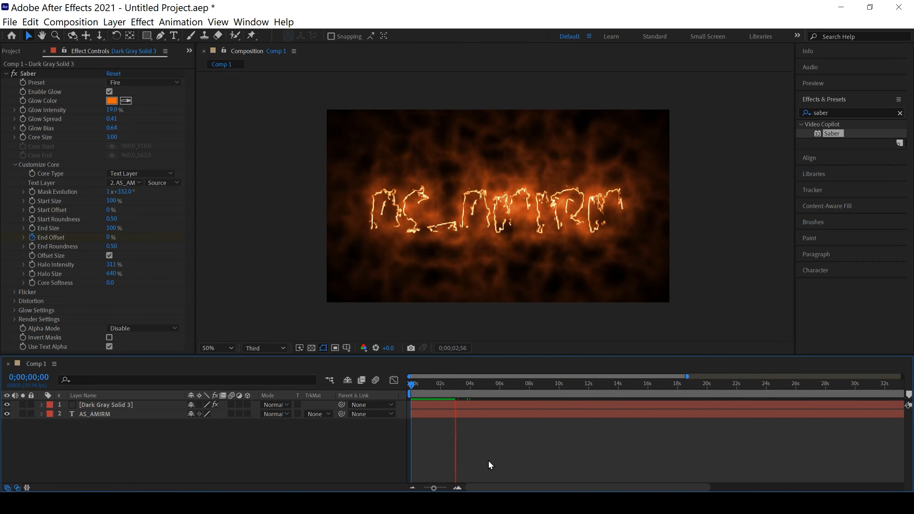
key("space")
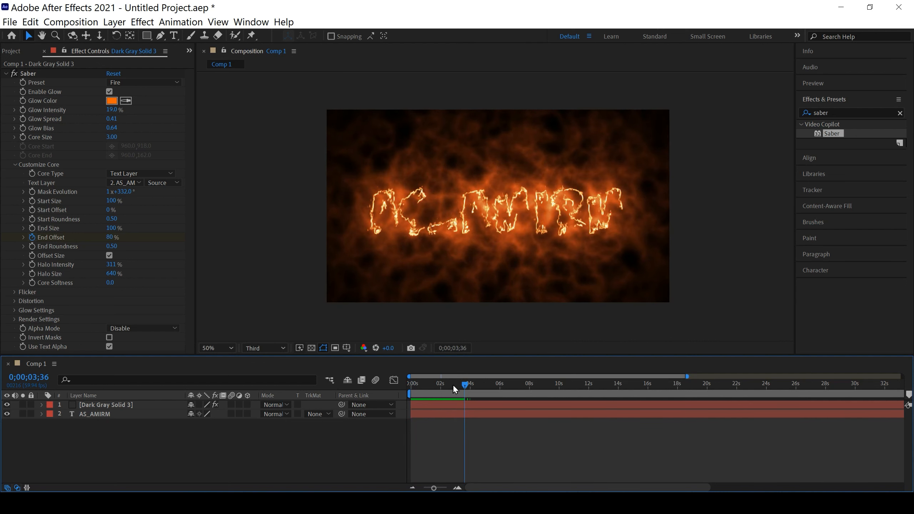
Show the solid's keyframes and move the final End Offset keyframe earlier, to just before 0;00;02;30
left_click(448, 385)
left_click(456, 406)
key("u")
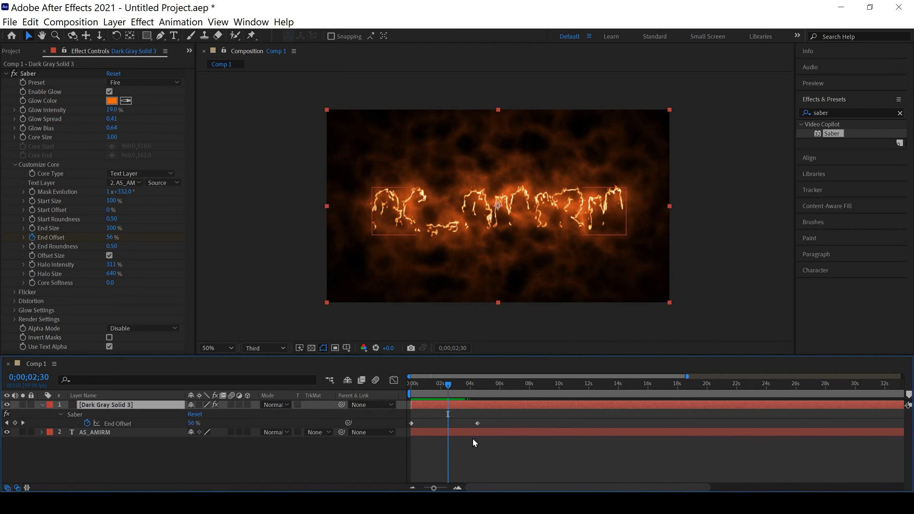
left_click_drag(477, 423, 444, 427)
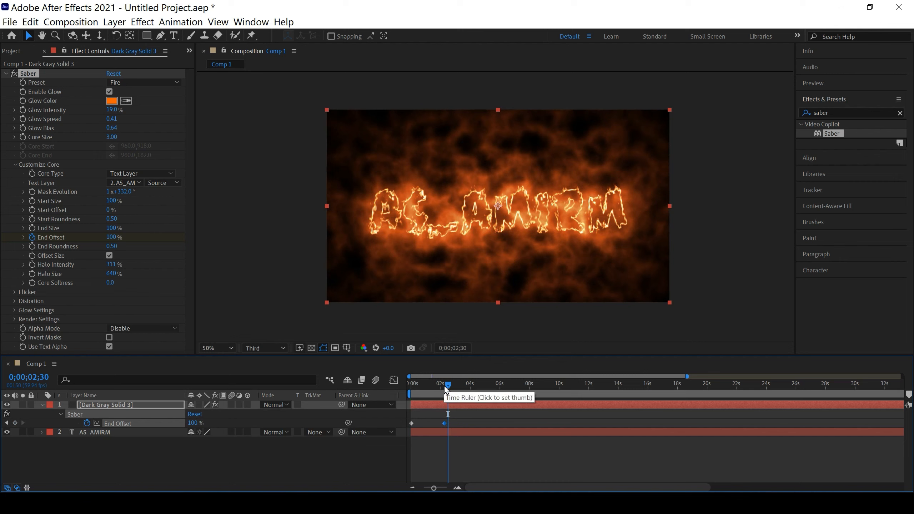
Play the shortened fire reveal from the start and stop at 0;00;02;08
left_click_drag(445, 386, 403, 391)
key("space")
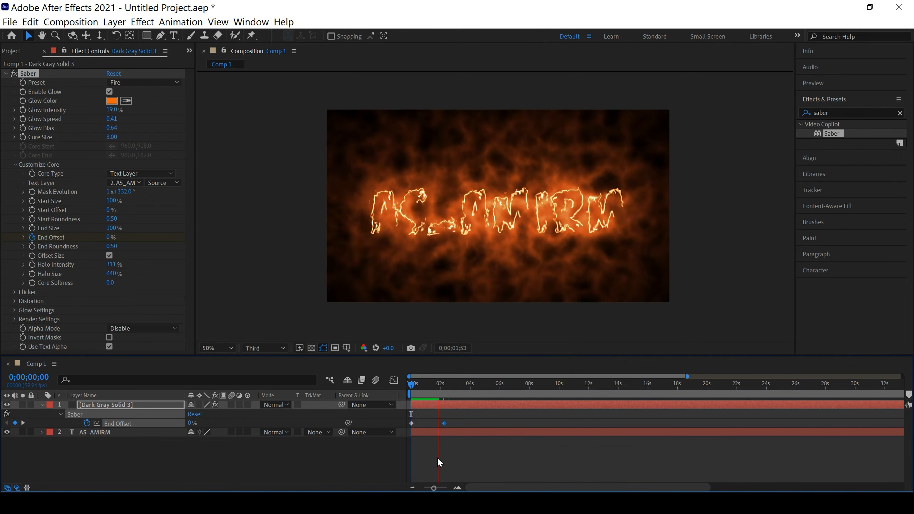
left_click(442, 384)
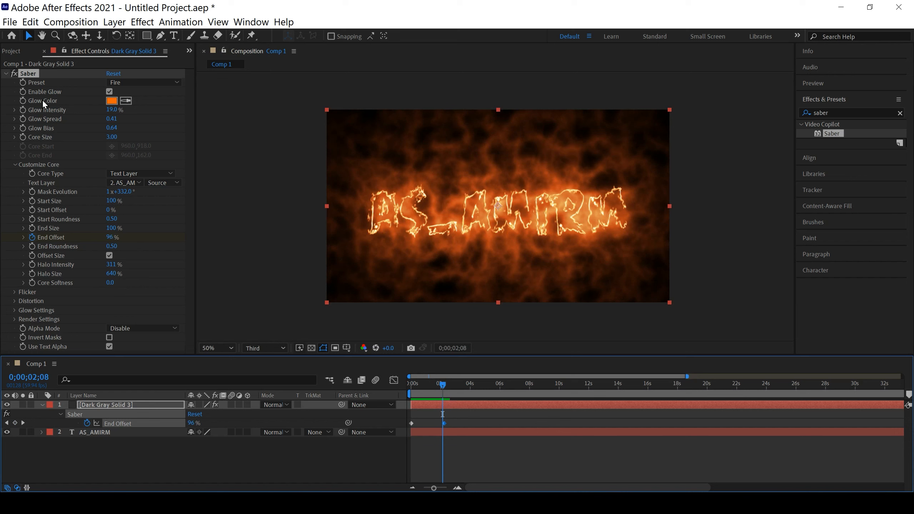
left_click(111, 101)
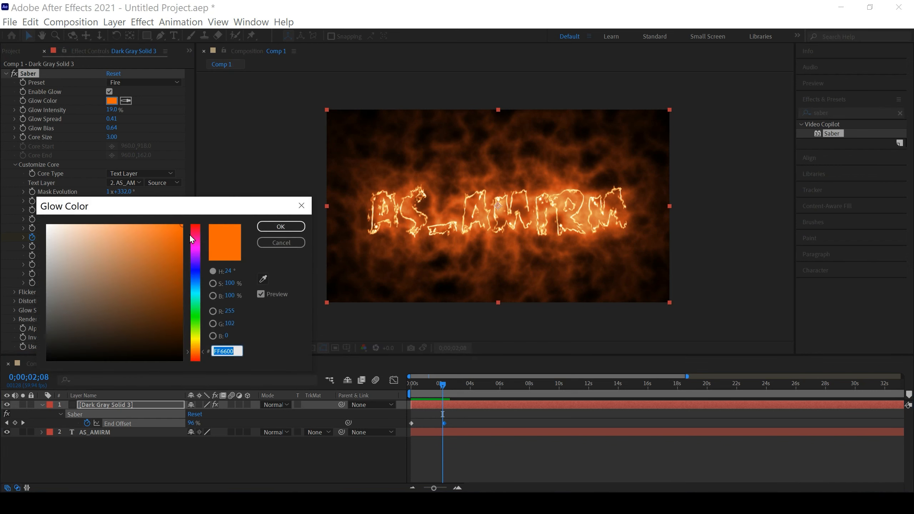
left_click_drag(191, 245, 202, 280)
left_click(274, 241)
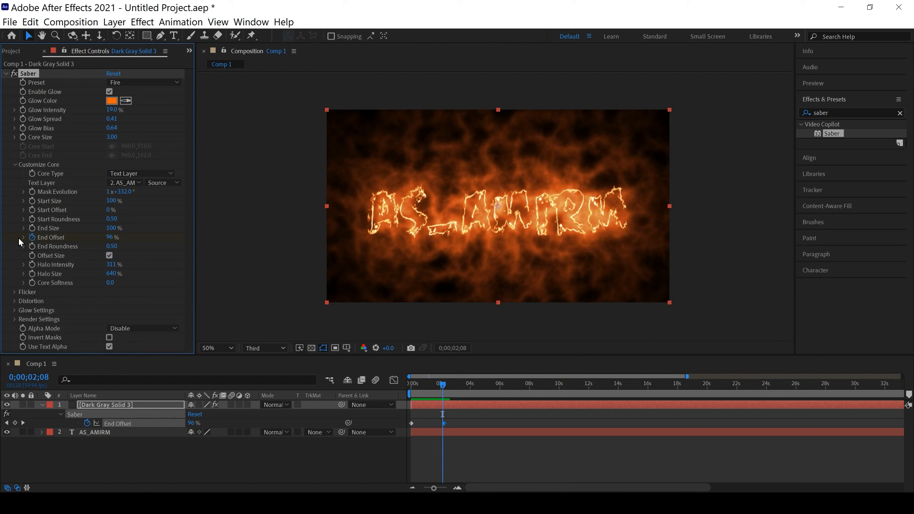
Try a Saber Flicker Intensity of 388% and play the reveal from the start
left_click(14, 292)
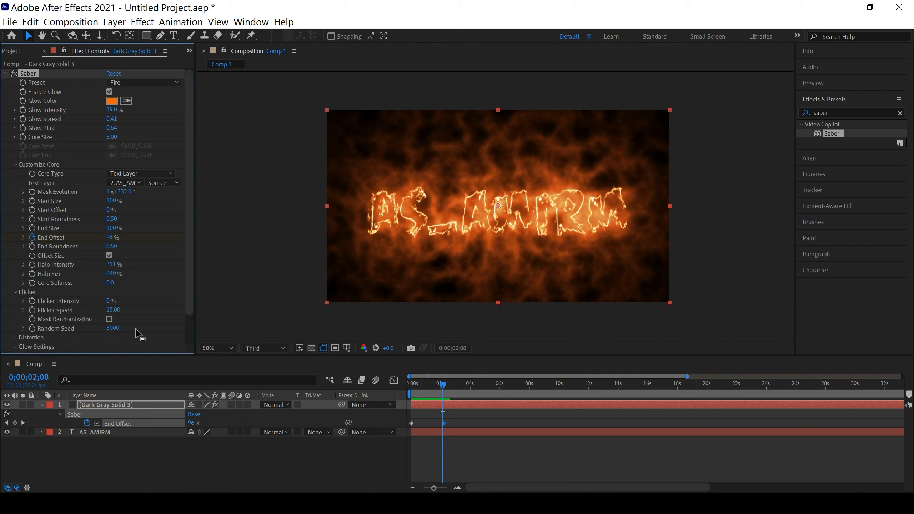
left_click_drag(111, 300, 404, 309)
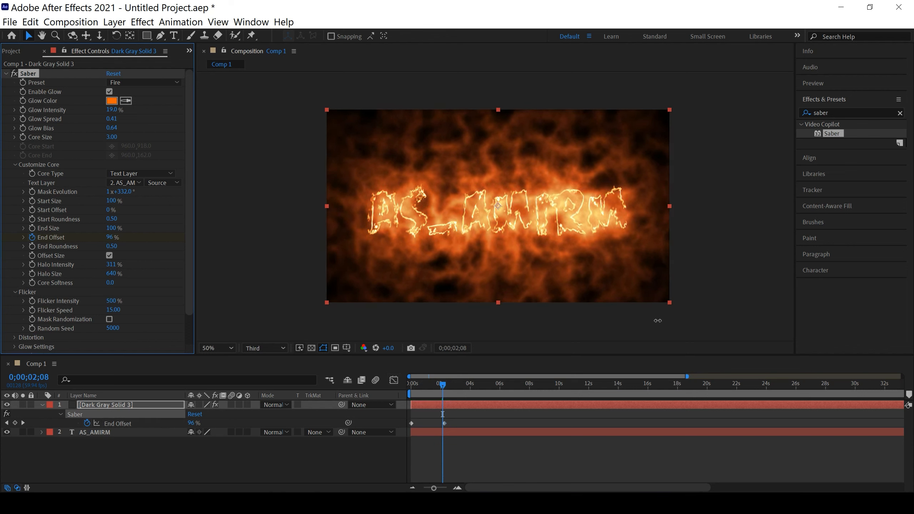
left_click(420, 387)
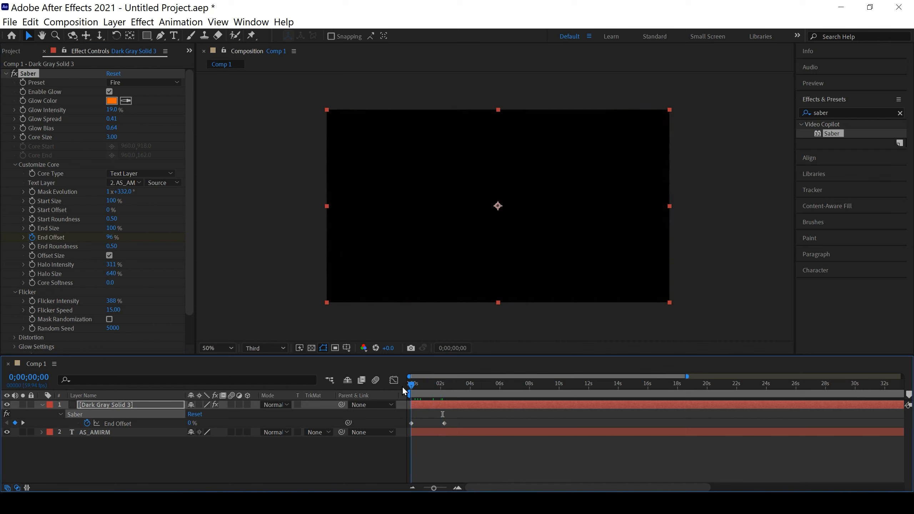
left_click_drag(420, 390, 396, 388)
key("space")
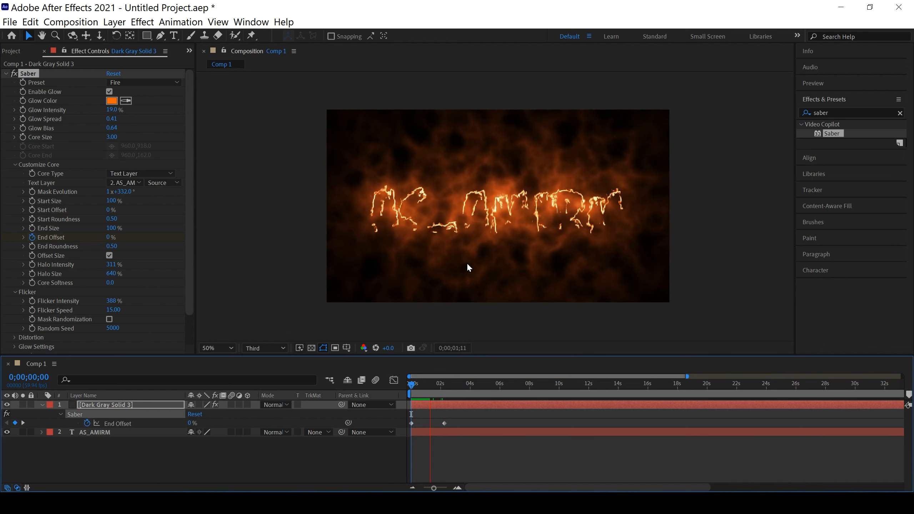
key("space")
Reset Saber's Flicker Intensity to 0%
left_click(116, 301)
type("0")
key("Return")
At 0;00;02;12, set Saber's Glow 1 Size to 83, Glow 1 Intensity to 1.70 and Glow Size Multiplier to 7.40
scroll(149, 297, "down", 2)
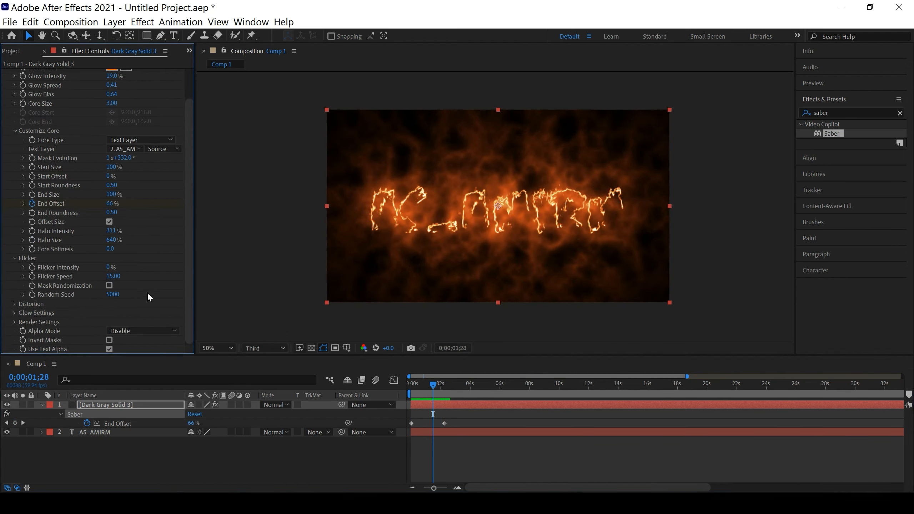
left_click(15, 312)
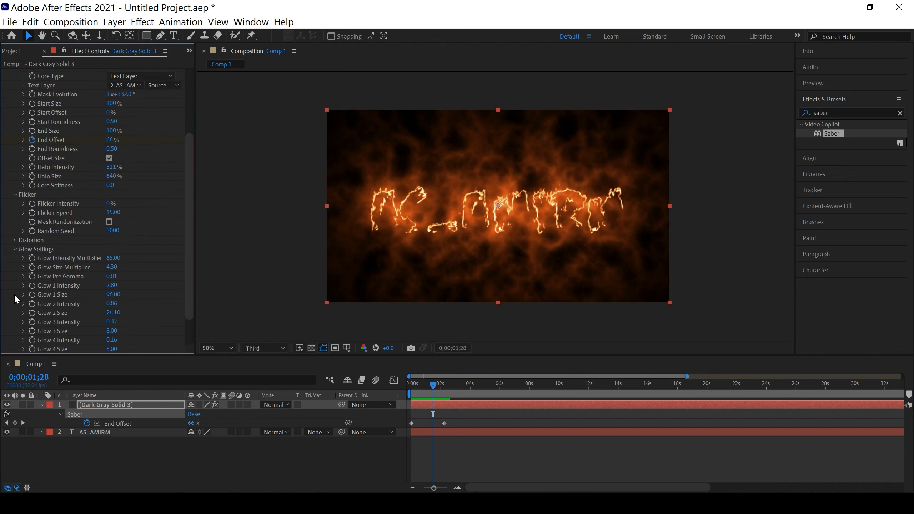
left_click_drag(433, 384, 444, 386)
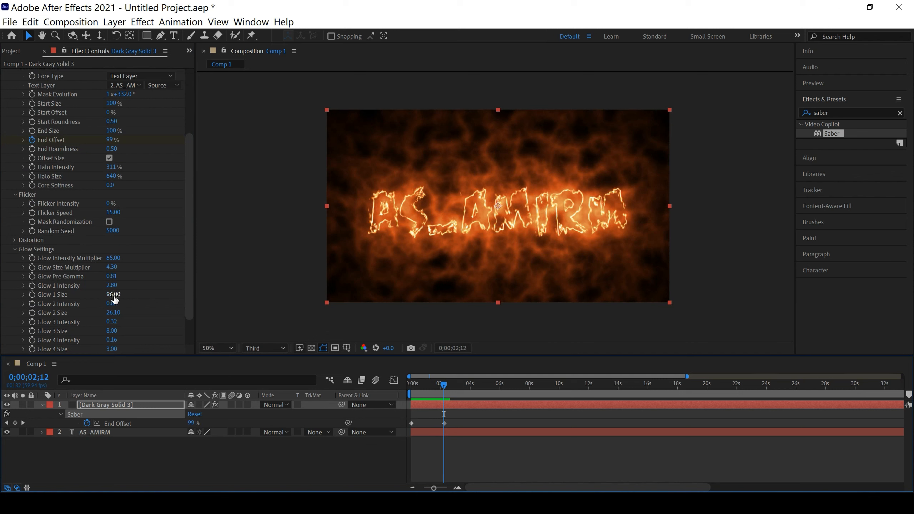
left_click_drag(112, 298, 151, 300)
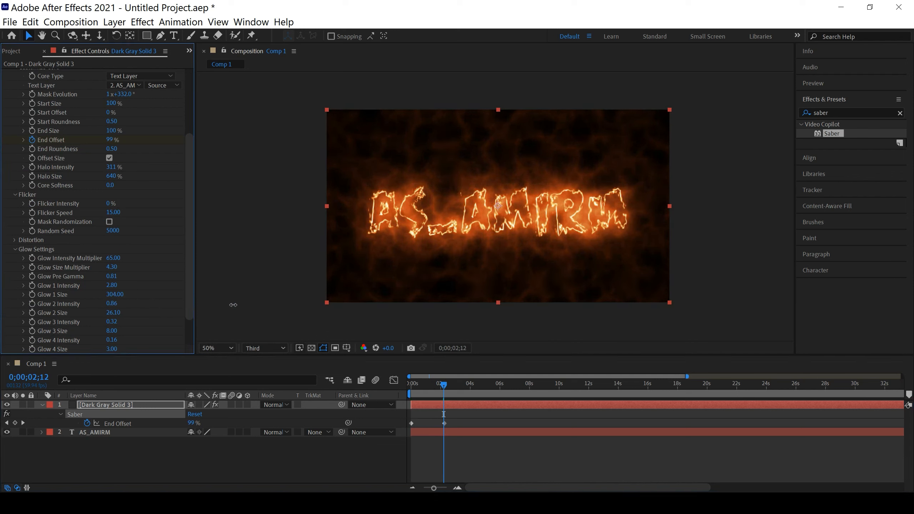
left_click_drag(242, 304, 104, 285)
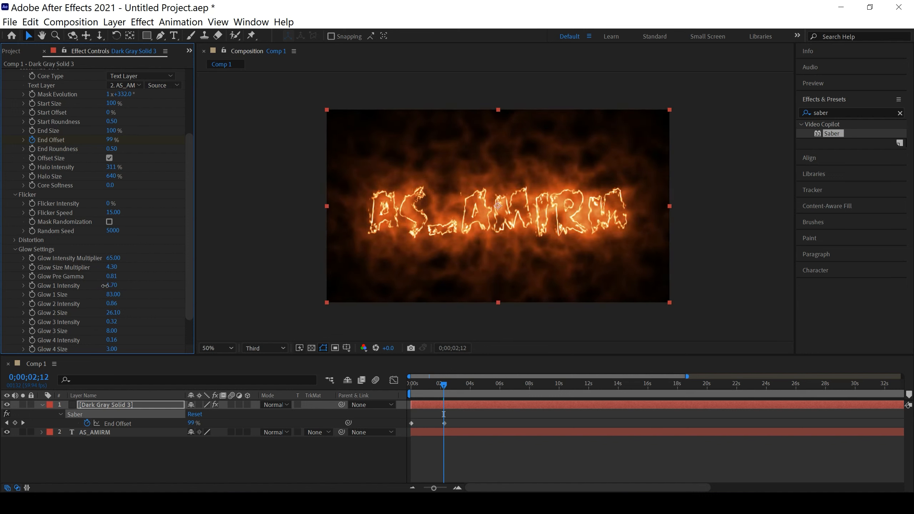
left_click_drag(110, 268, 161, 271)
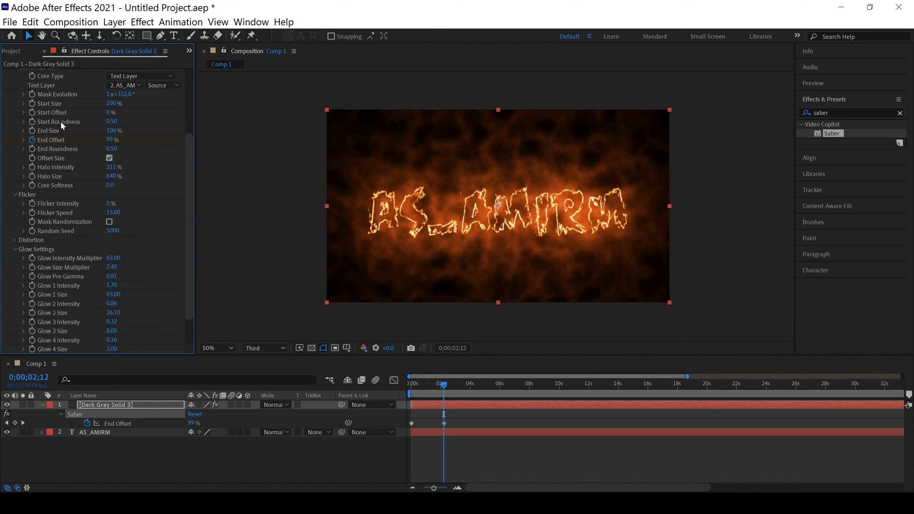
Expand Saber's Distortion and Glow Distortion settings and set the current time to 0;00;02;06
scroll(72, 252, "down", 2)
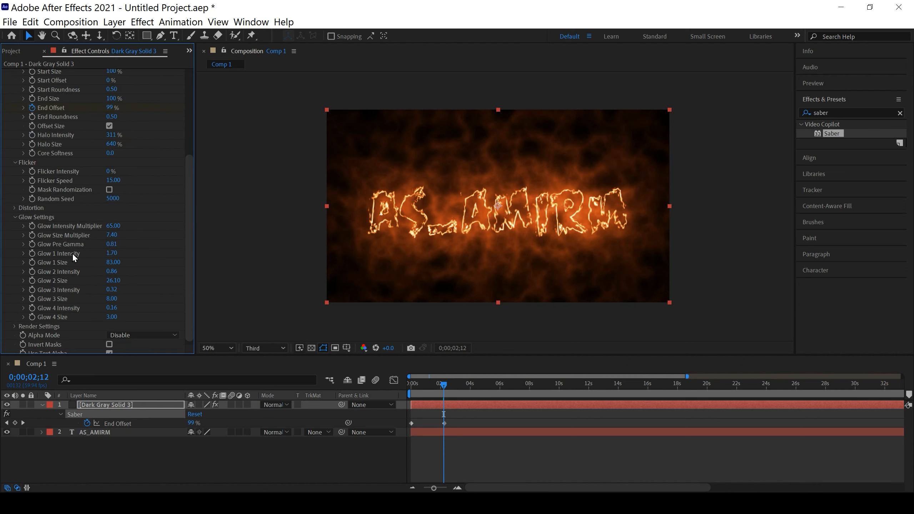
scroll(75, 283, "down", 1)
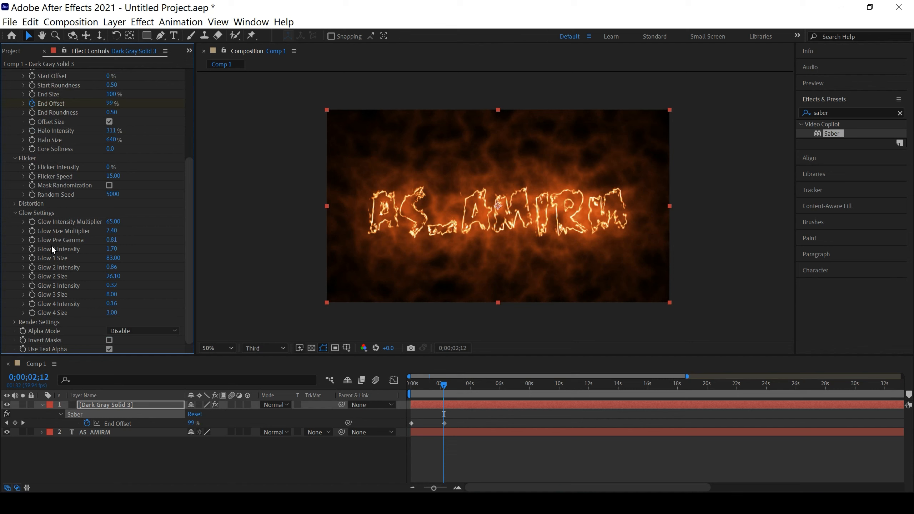
left_click(14, 204)
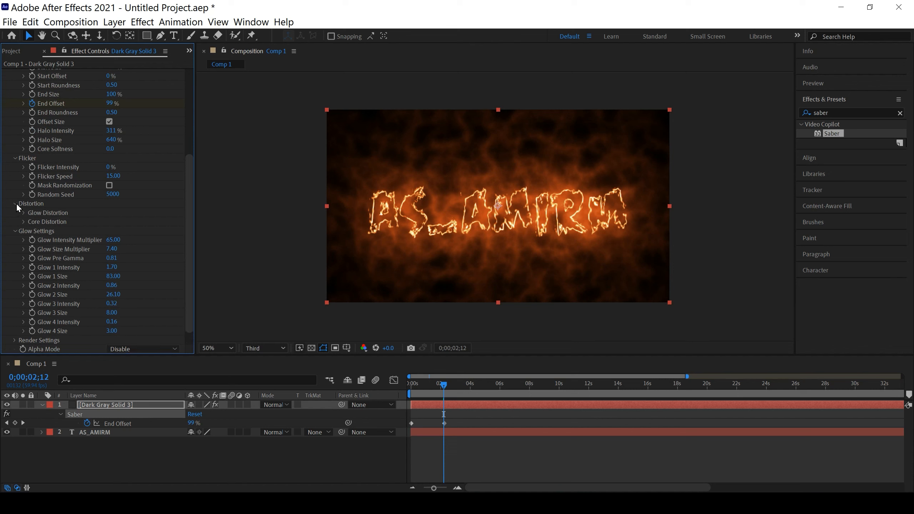
left_click(24, 212)
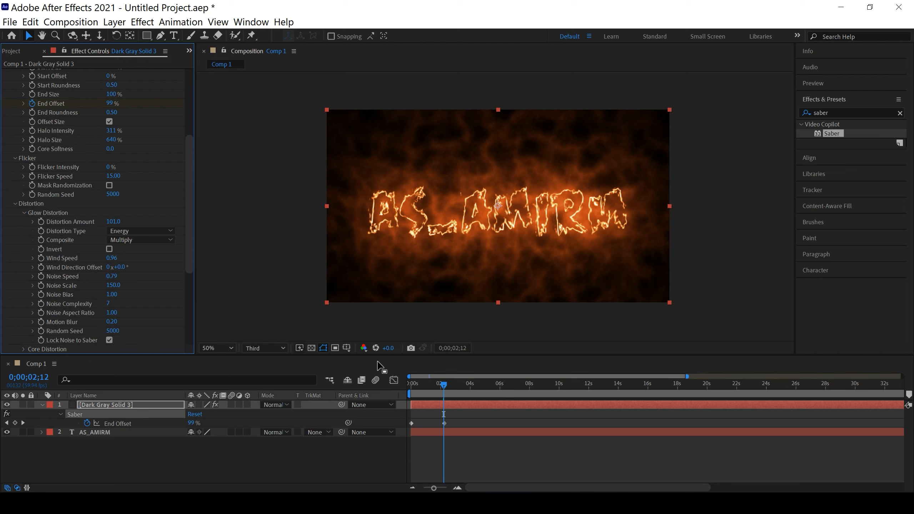
mouse_move(444, 387)
left_mouse_down()
mouse_move(432, 386)
mouse_move(443, 391)
left_mouse_up()
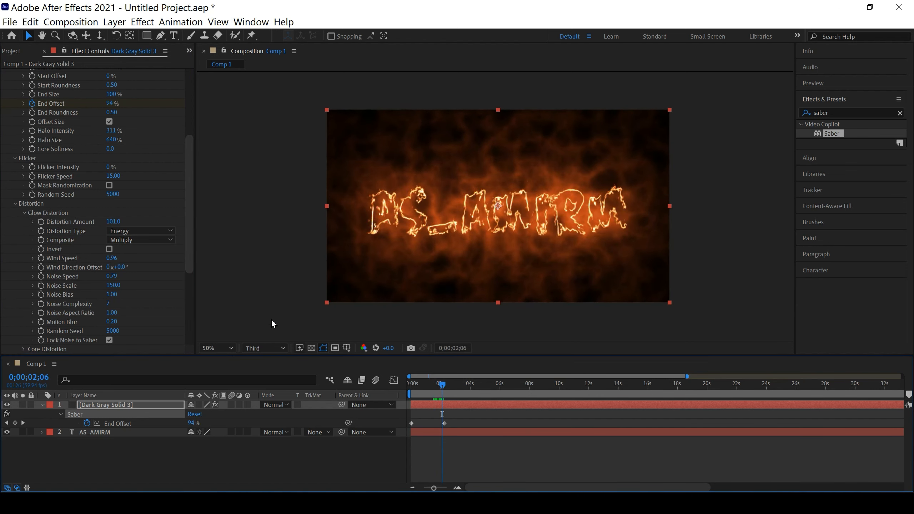
Try a Glow Distortion Amount of 0 and the Fluid and Smoke distortion types, restoring 101 and Energy
left_click_drag(112, 221, 10, 230)
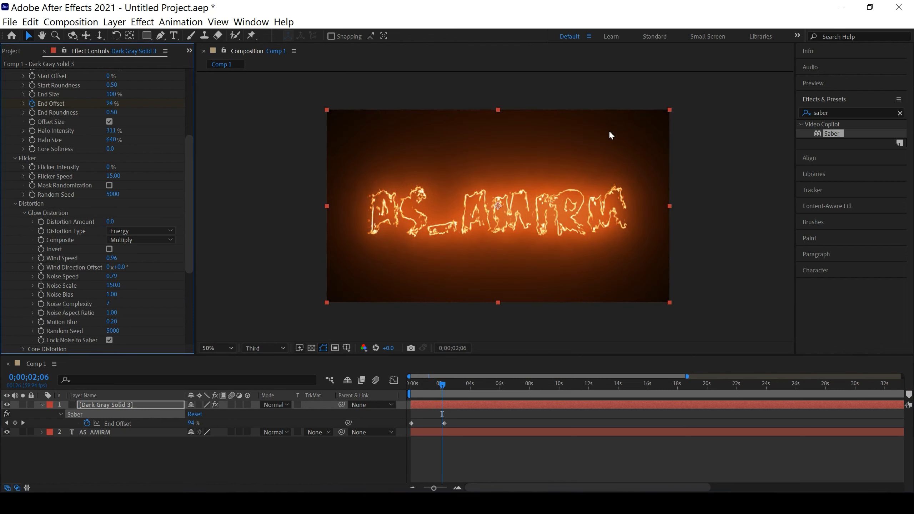
left_click_drag(111, 222, 150, 207)
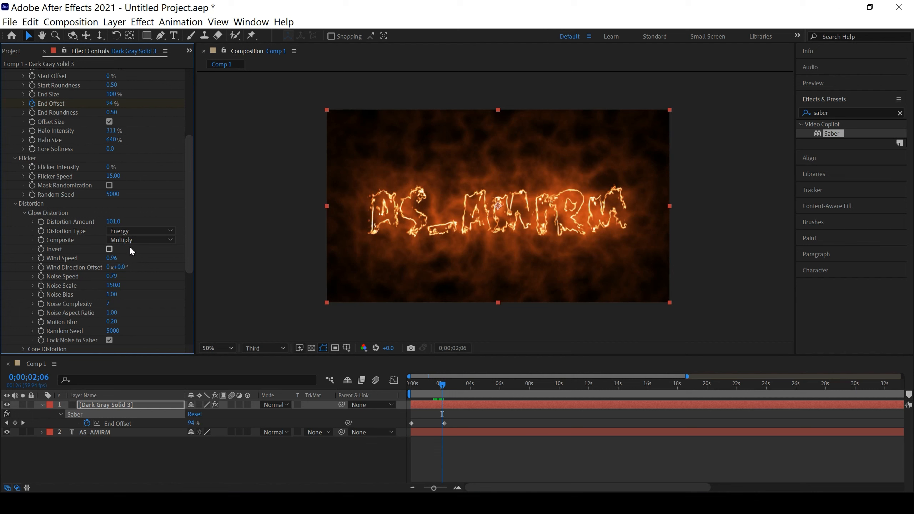
left_click(141, 231)
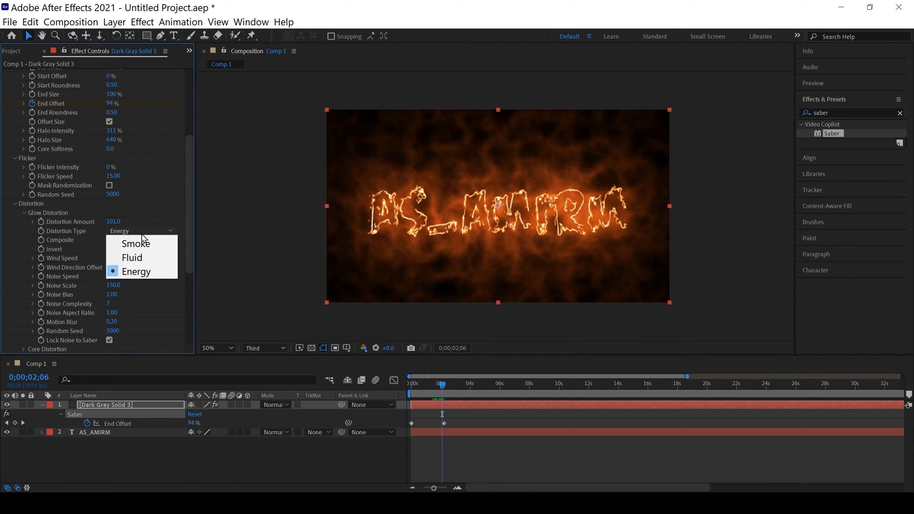
left_click(139, 257)
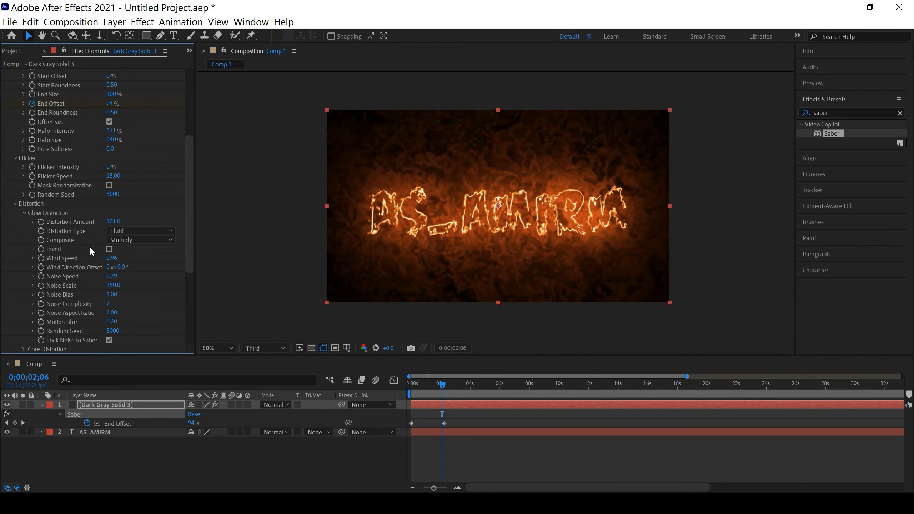
left_click(124, 231)
left_click(127, 243)
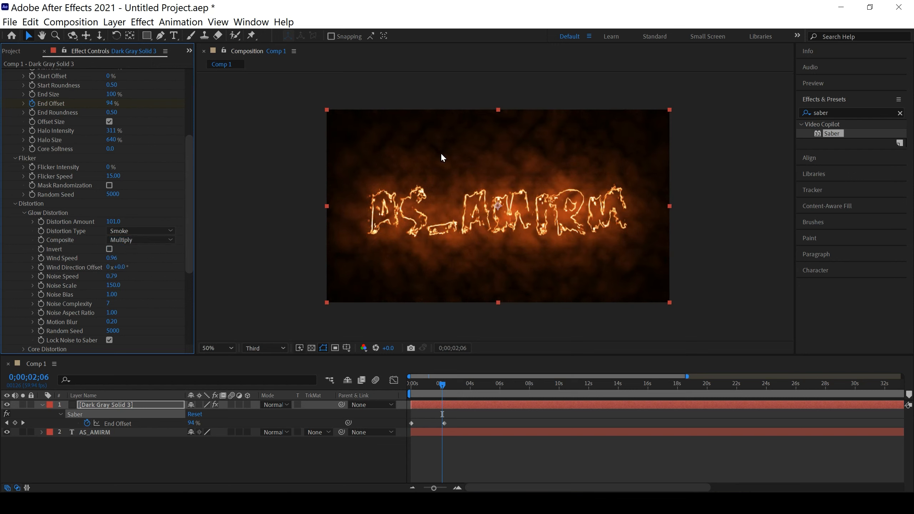
left_click(152, 231)
left_click(145, 270)
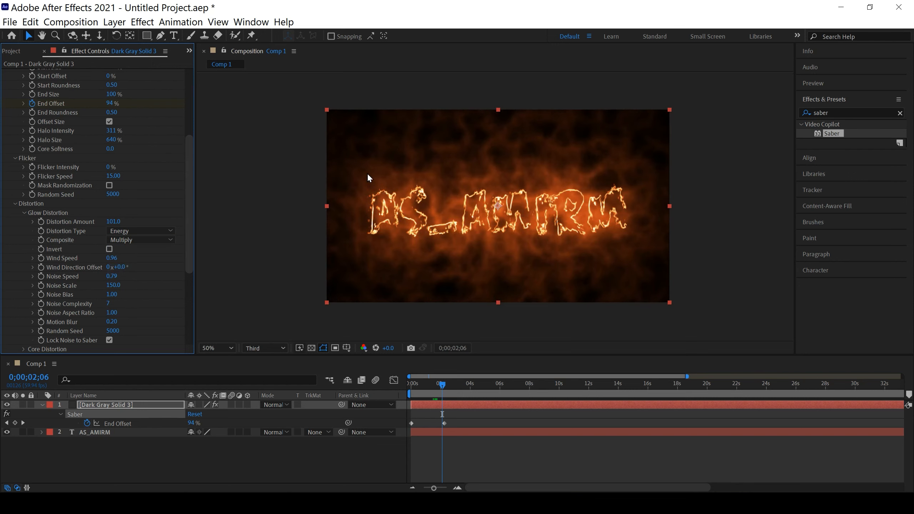
Try the Distortion composite mode for Saber's Glow Distortion and switch it back to Multiply
left_click(121, 240)
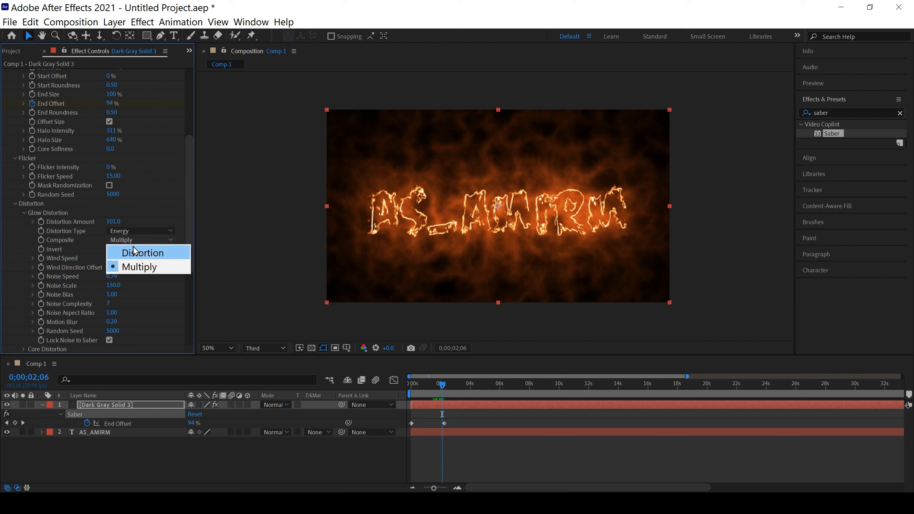
left_click(137, 252)
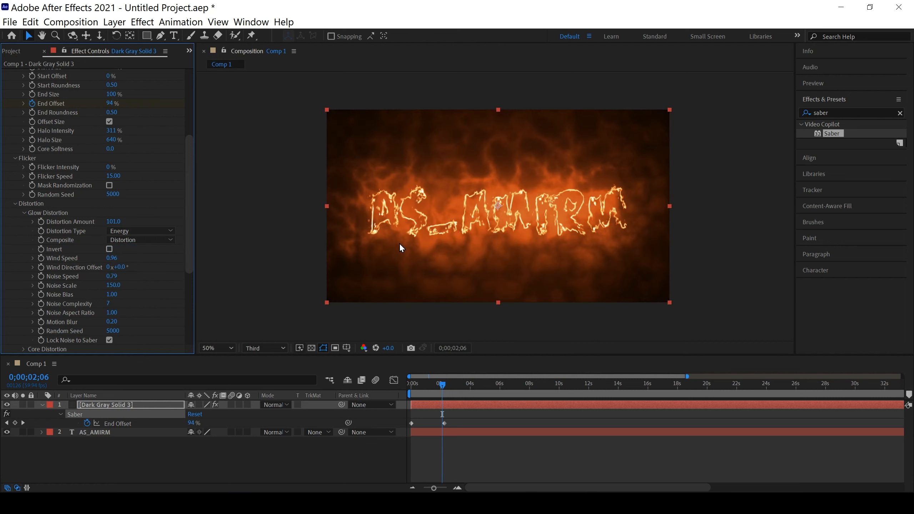
left_click(122, 240)
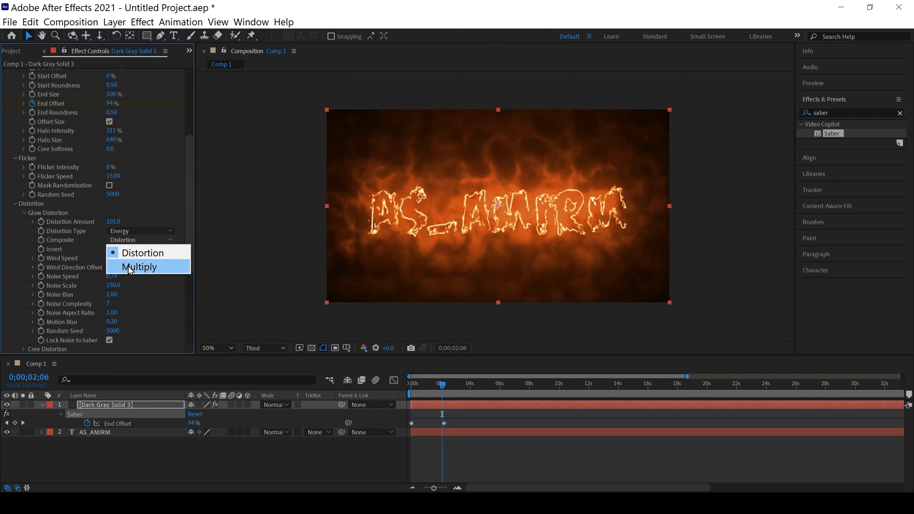
left_click(128, 267)
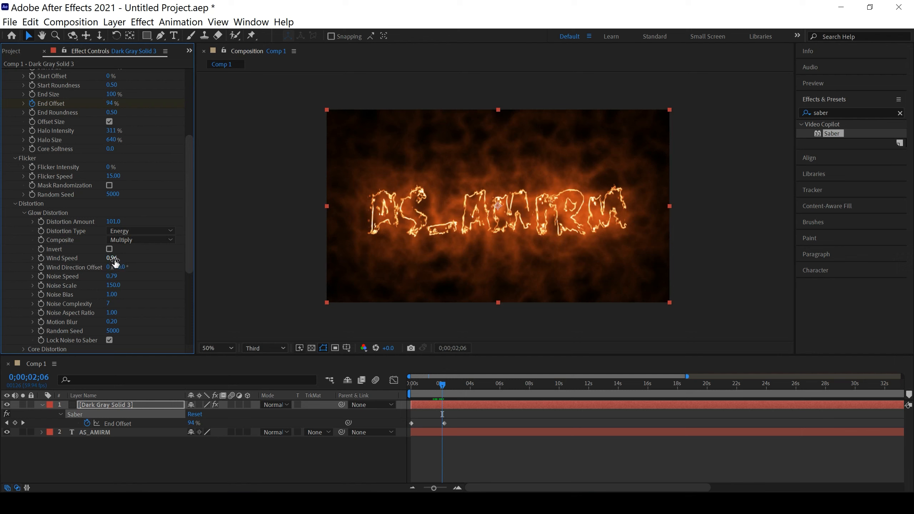
Try a different Glow Distortion Wind Speed and a Noise Speed of 2.22, undoing each change
left_click_drag(112, 257, 69, 271)
key("ctrl+z")
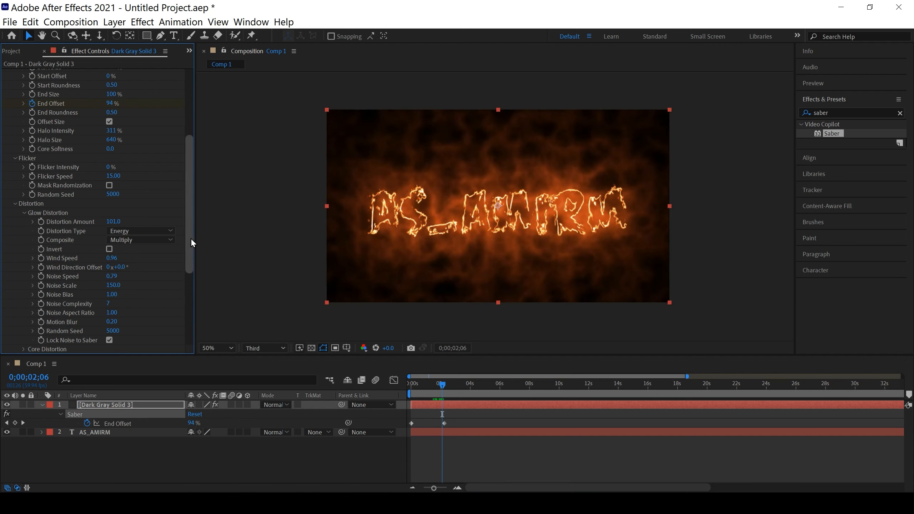
left_click_drag(187, 232, 187, 240)
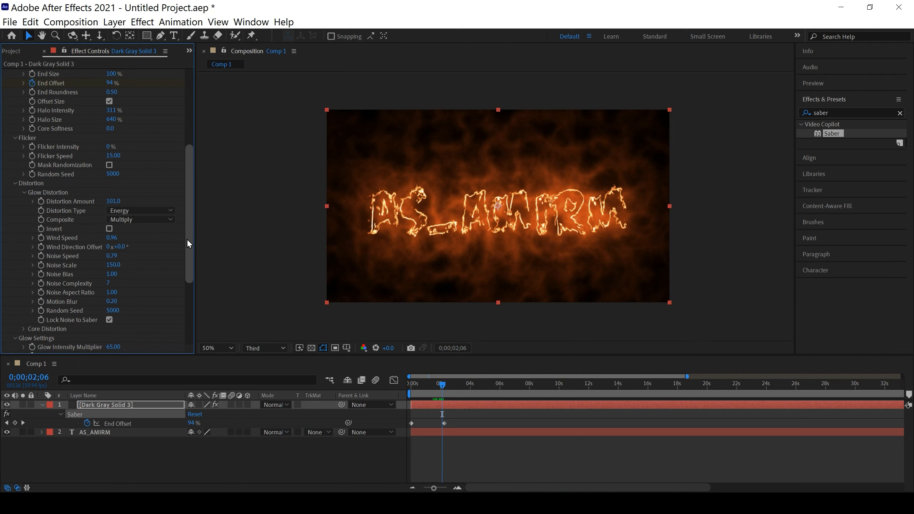
left_click_drag(187, 240, 188, 242)
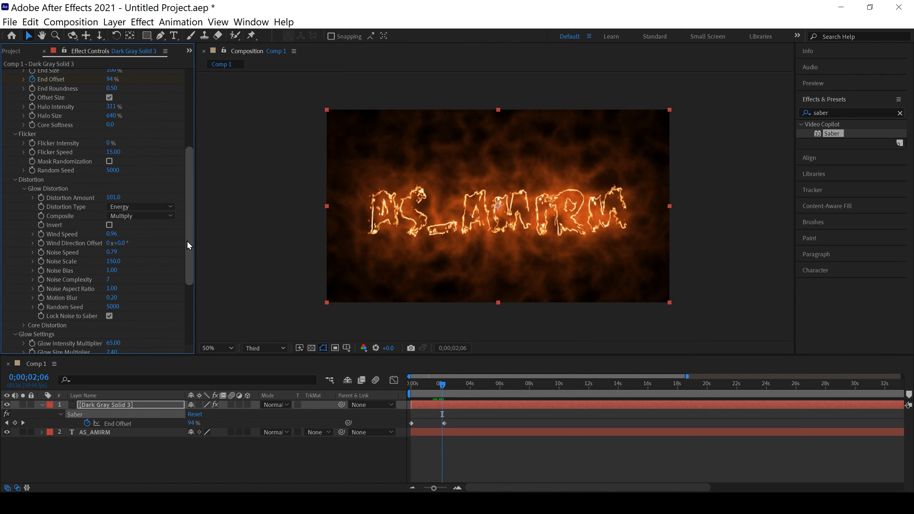
left_click_drag(118, 251, 187, 255)
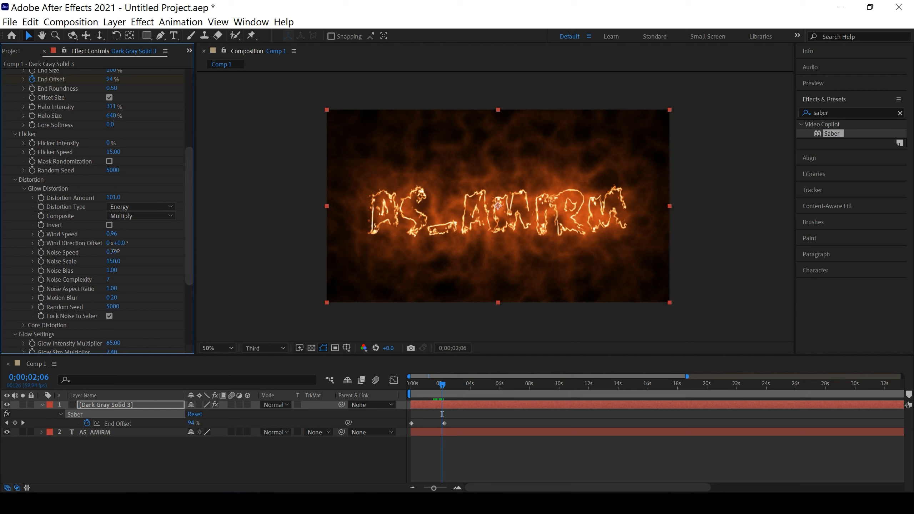
left_click(197, 257)
key("ctrl+z")
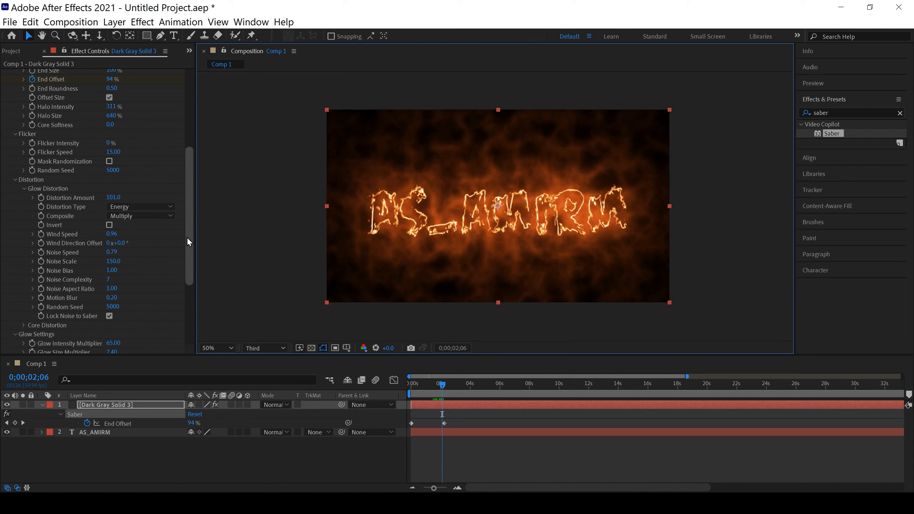
Expand Saber's Core Distortion, try Distortion Amounts of 200, 0 and 32, and undo these changes
left_click_drag(187, 237, 188, 263)
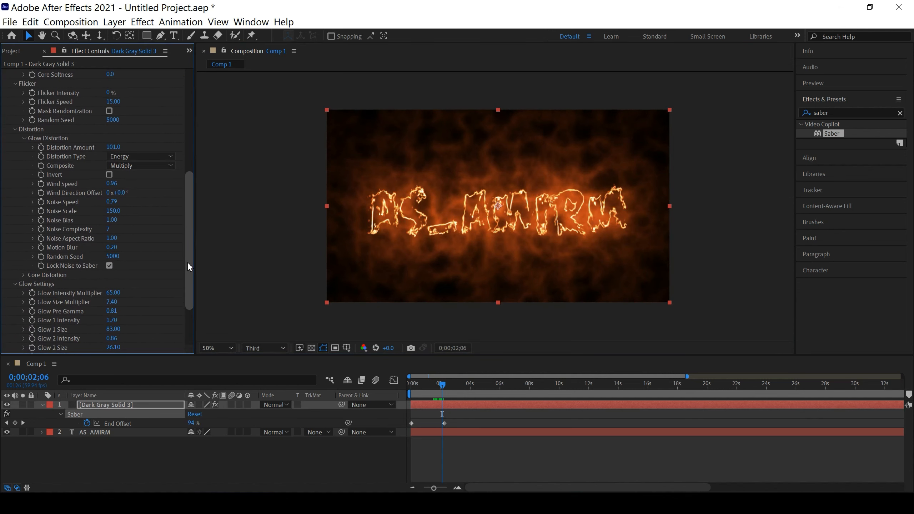
left_click(23, 274)
scroll(31, 276, "down", 3)
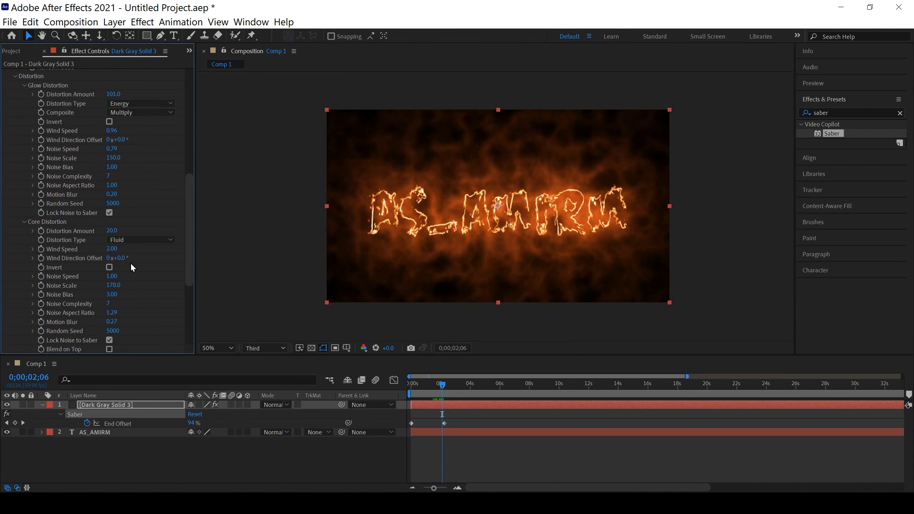
left_click_drag(112, 230, 254, 235)
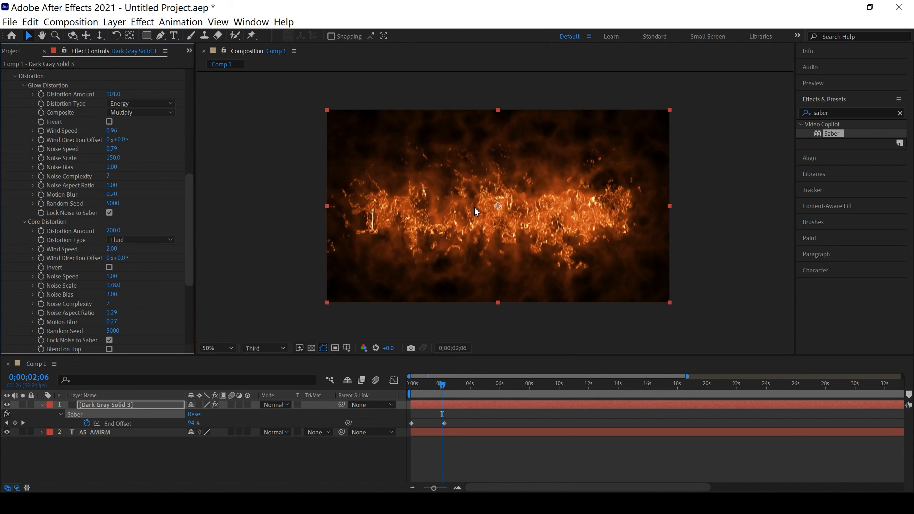
left_click_drag(112, 230, 7, 234)
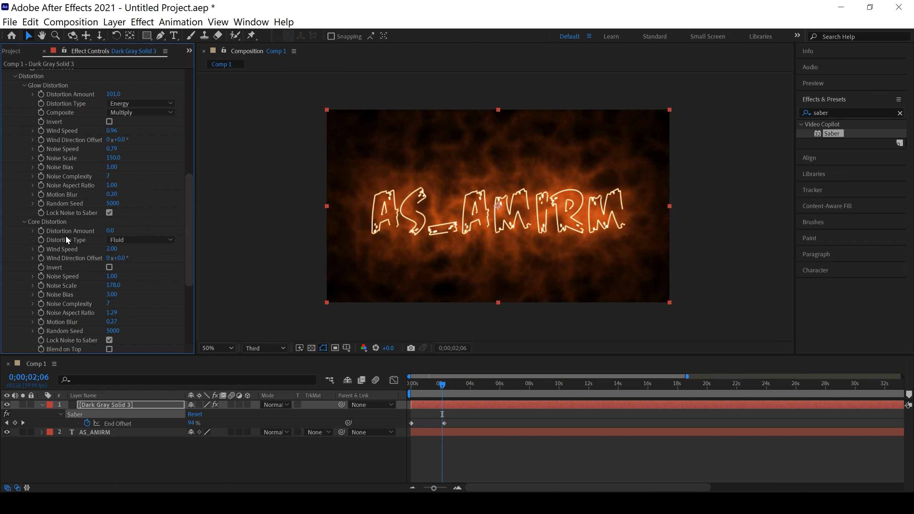
left_click_drag(107, 231, 118, 231)
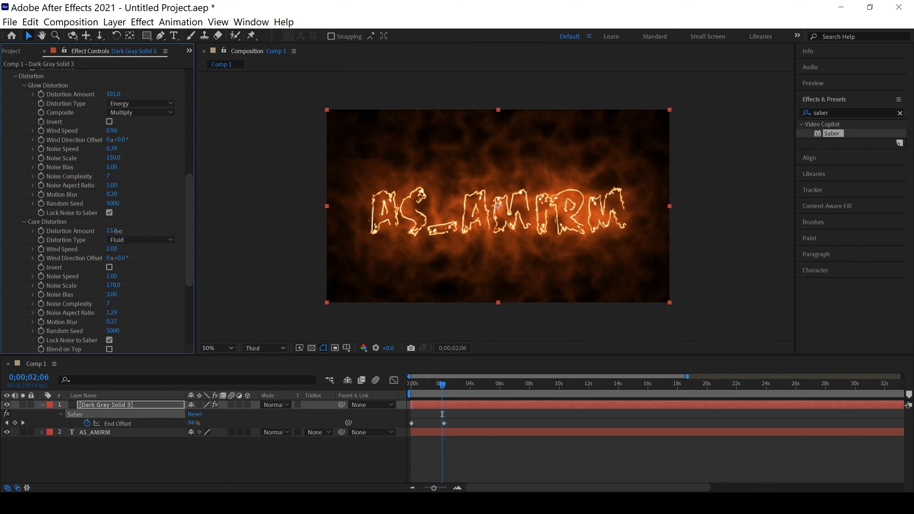
left_click_drag(118, 231, 130, 233)
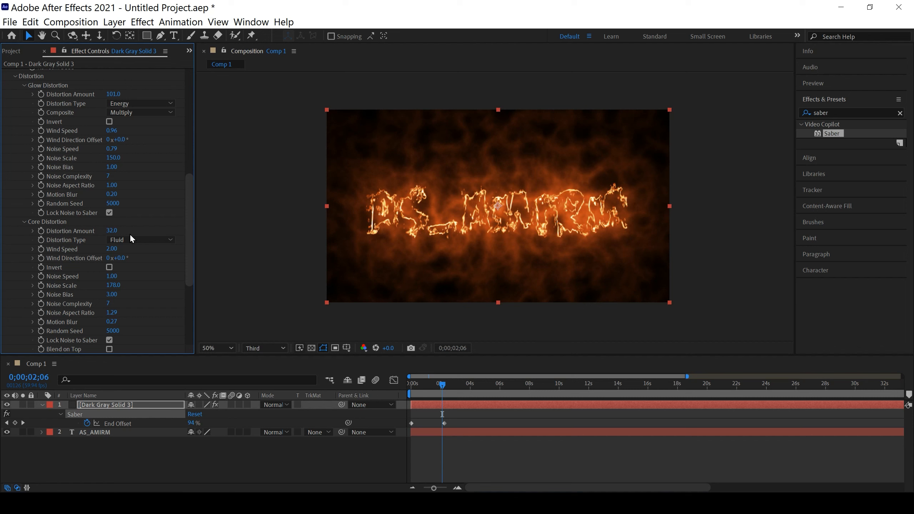
key("ctrl+z")
key("ctrl+z")
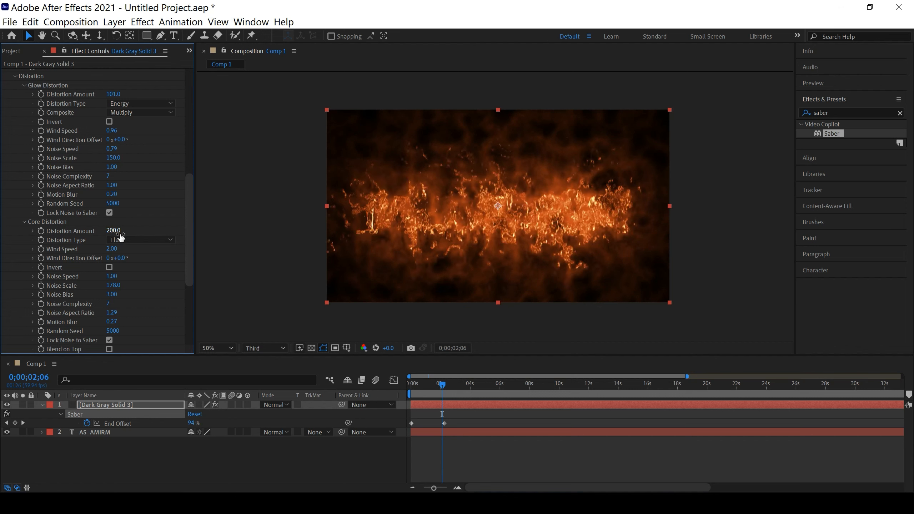
key("ctrl+z")
Set the Core Distortion Amount to 15 and play the reveal from the start, stopping at 0;00;02;06
left_click_drag(113, 236, 109, 234)
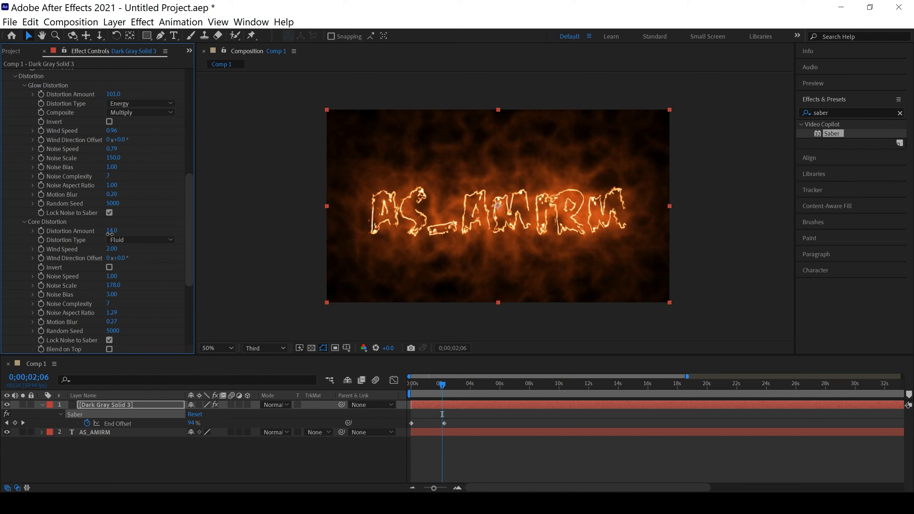
left_click_drag(109, 234, 111, 236)
left_click_drag(440, 385, 403, 387)
key("space")
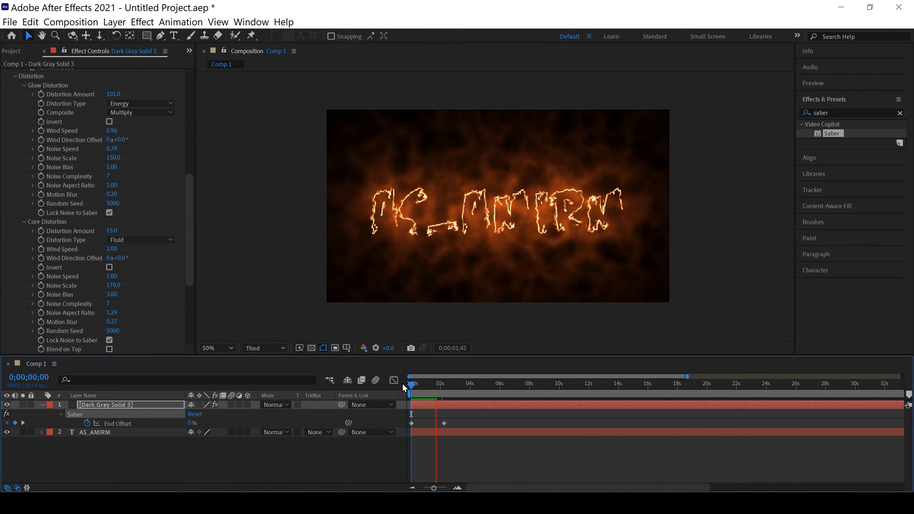
left_click(448, 384)
left_click_drag(443, 384, 442, 384)
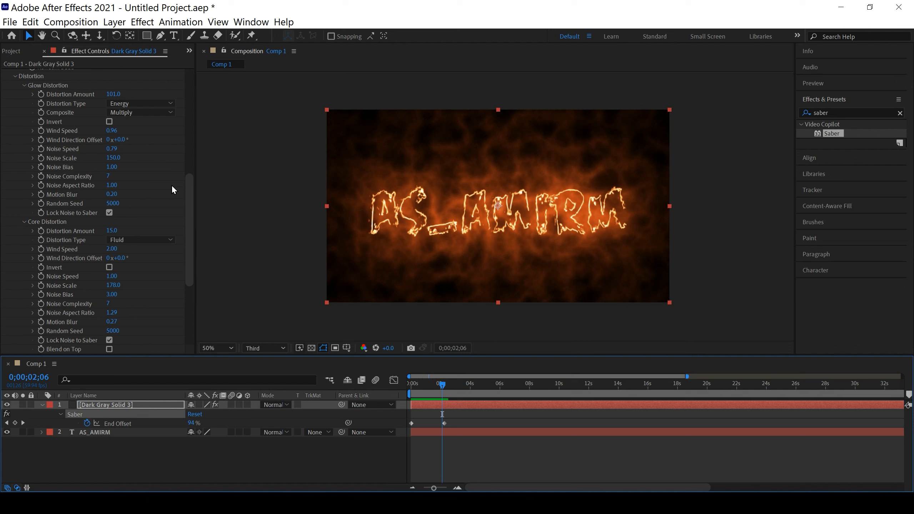
Collapse Saber's Core Distortion, Glow Distortion, Distortion, Glow Settings, Flicker and Customize Core groups, and deselect the effect
left_click(24, 221)
scroll(34, 240, "up", 2)
left_click(24, 149)
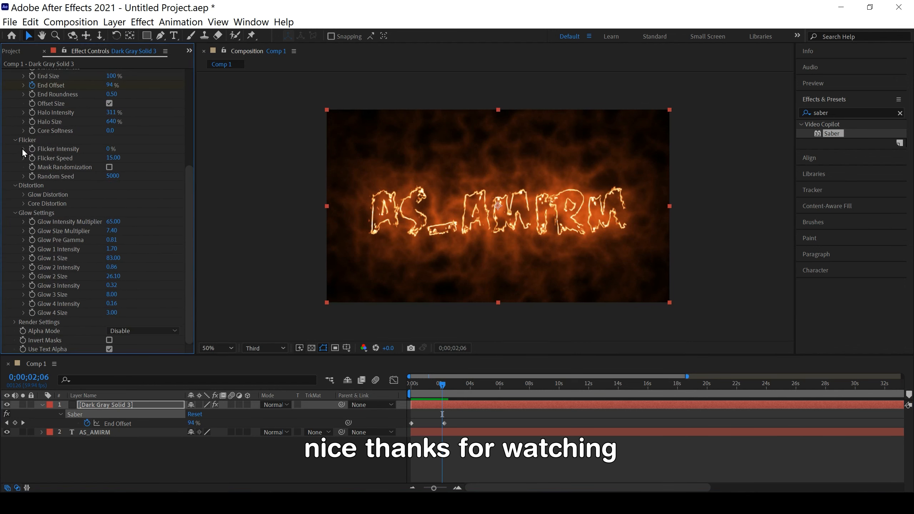
left_click(15, 186)
left_click(14, 210)
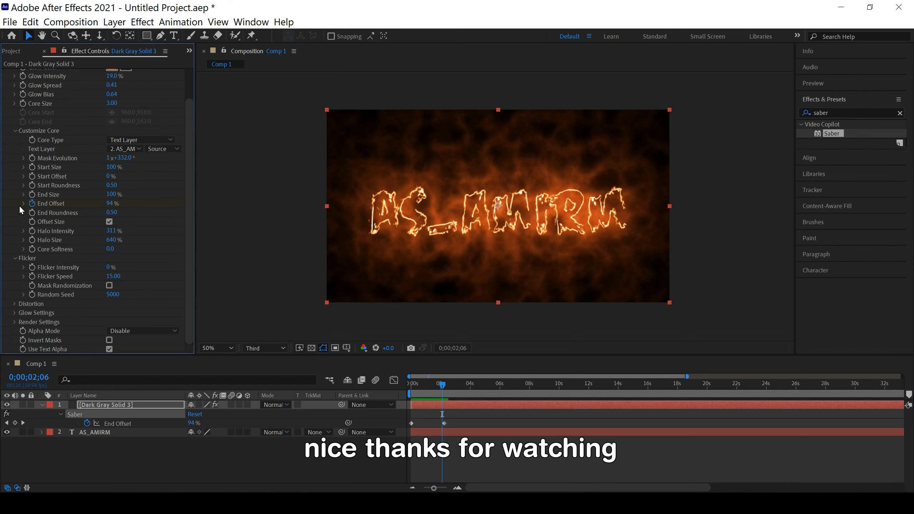
left_click(15, 258)
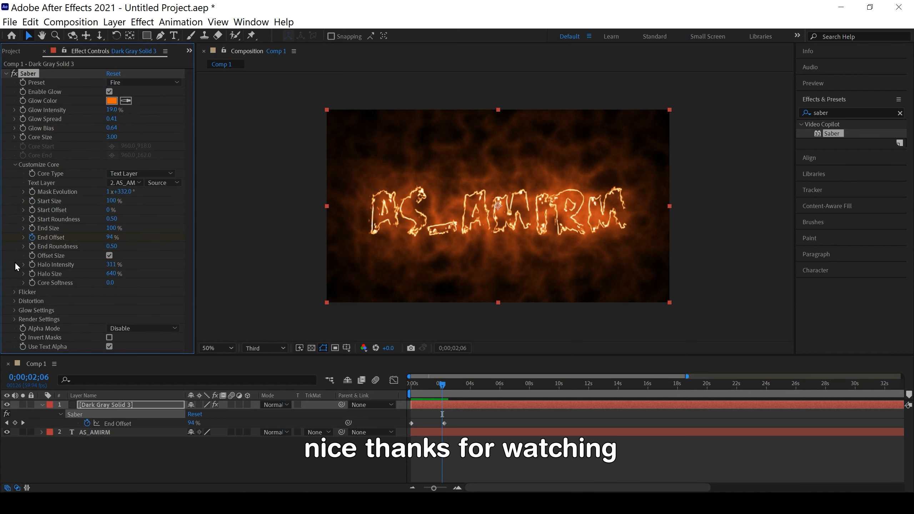
left_click(15, 165)
left_click(85, 314)
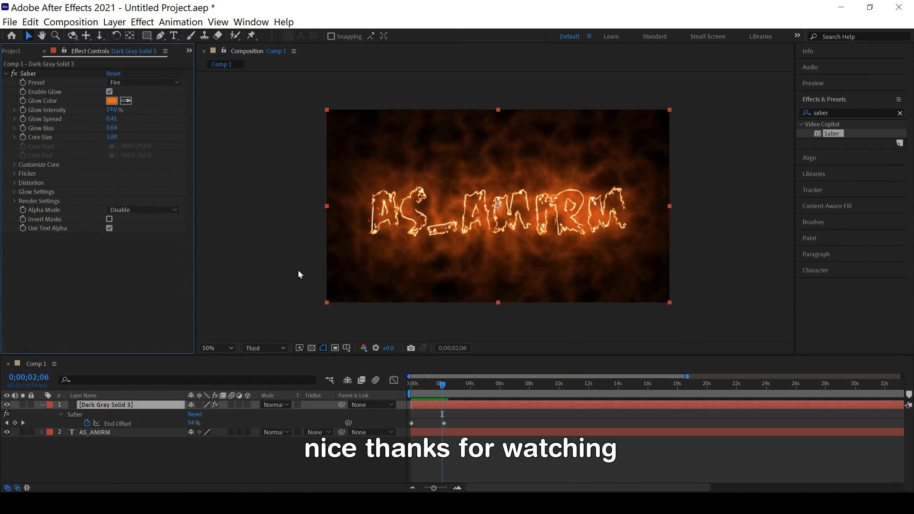